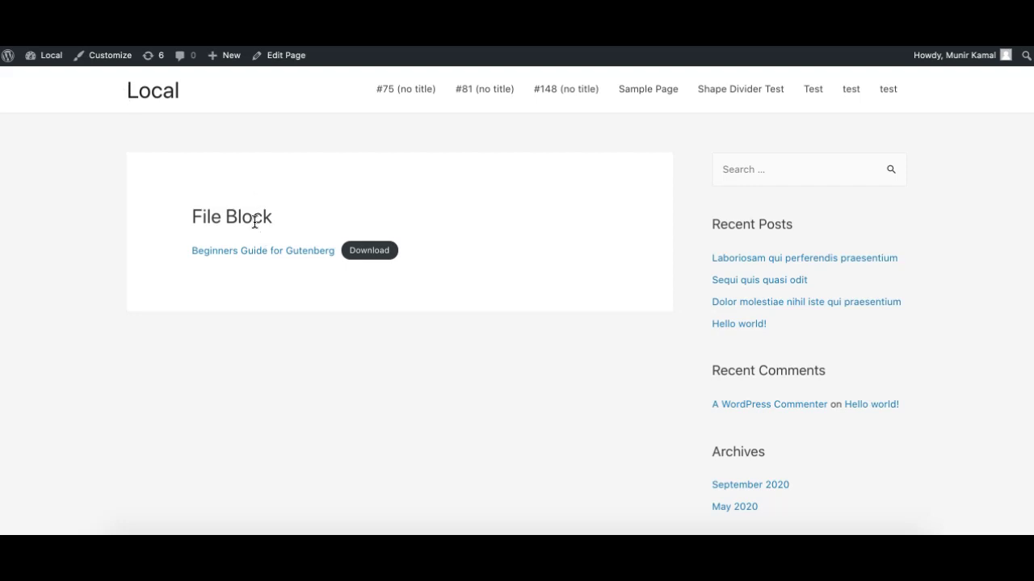
- Download the Beginners Guide for Gutenberg file from the page preview, then close the preview and return to the editor
click(377, 255)
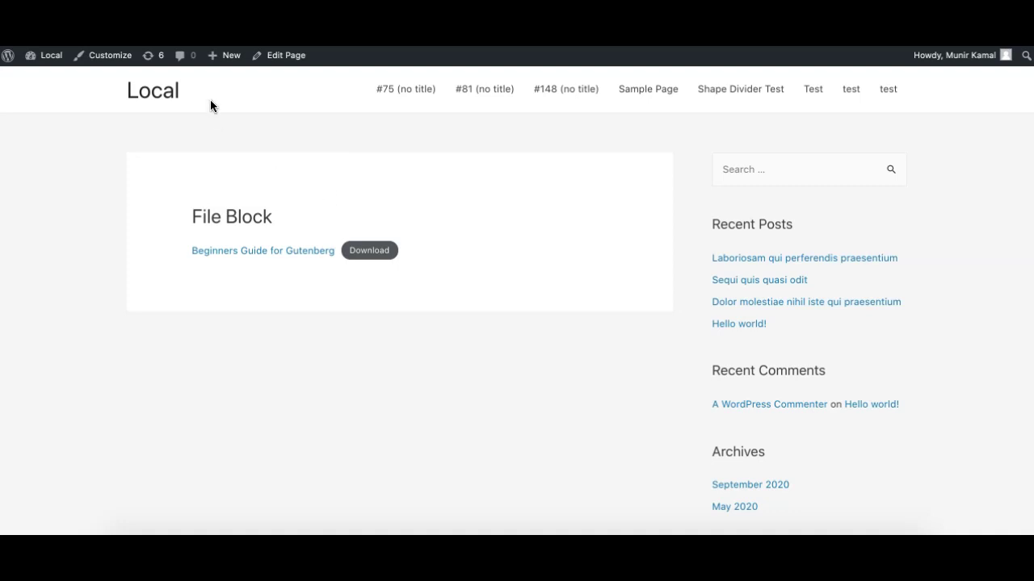
key(super+w)
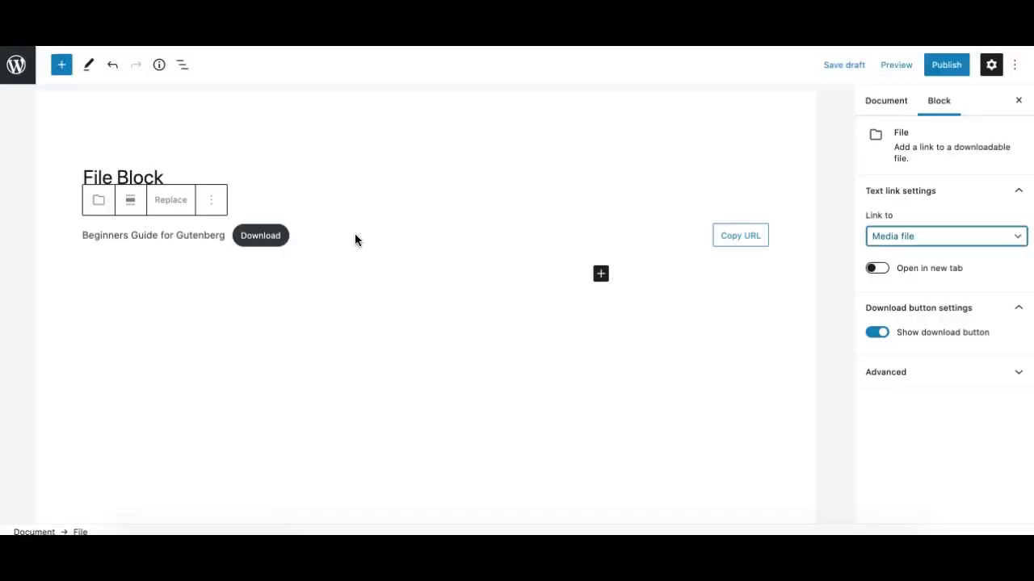
- Insert a File block directly below the page title by searching the block library for "file"
click(261, 179)
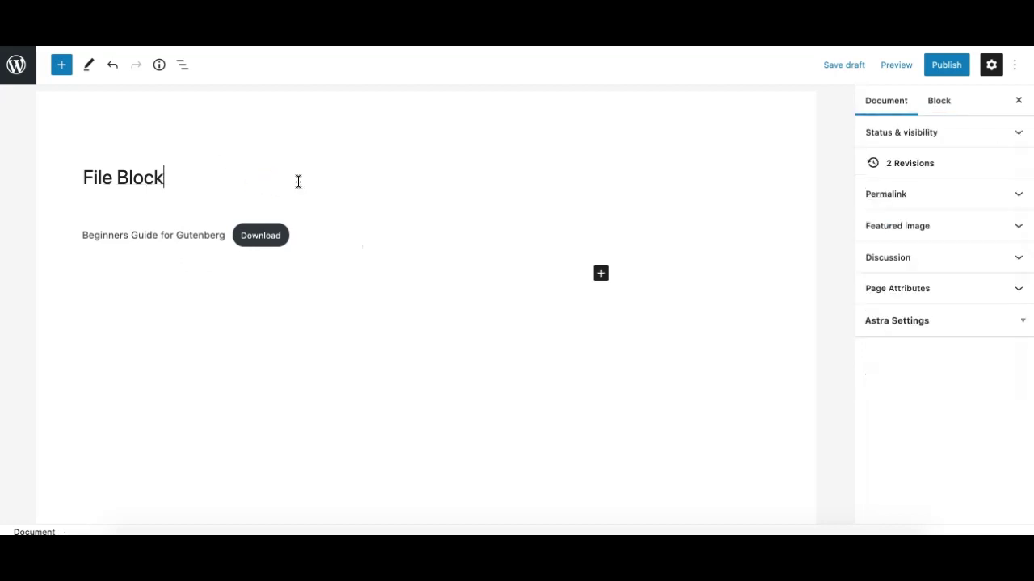
key(Return)
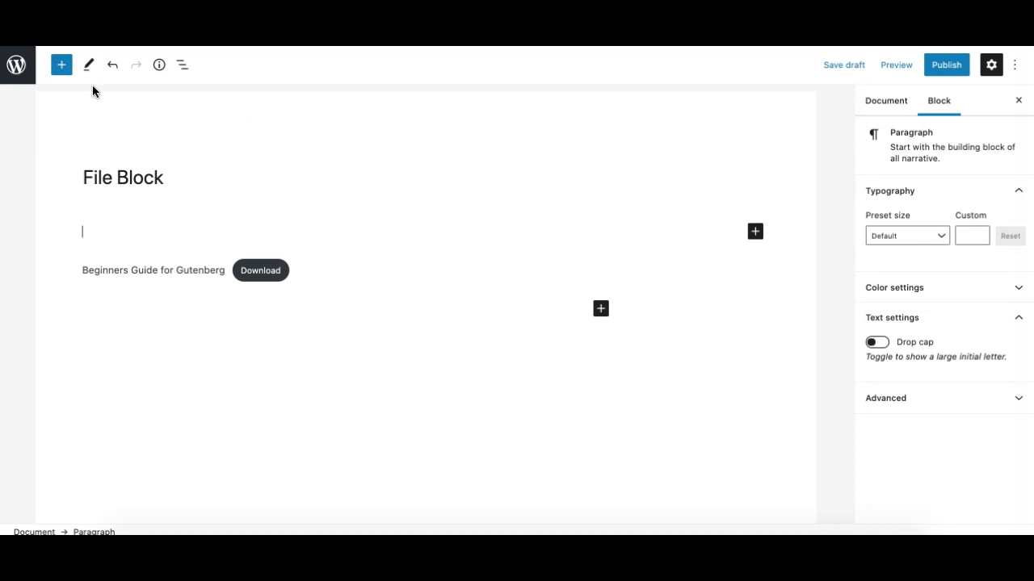
click(58, 68)
click(58, 67)
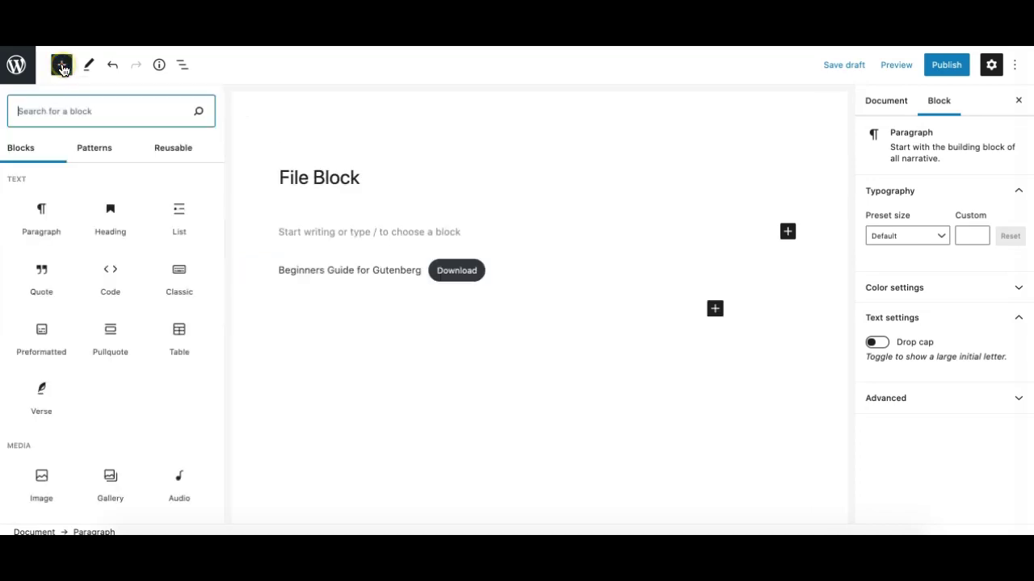
text(file)
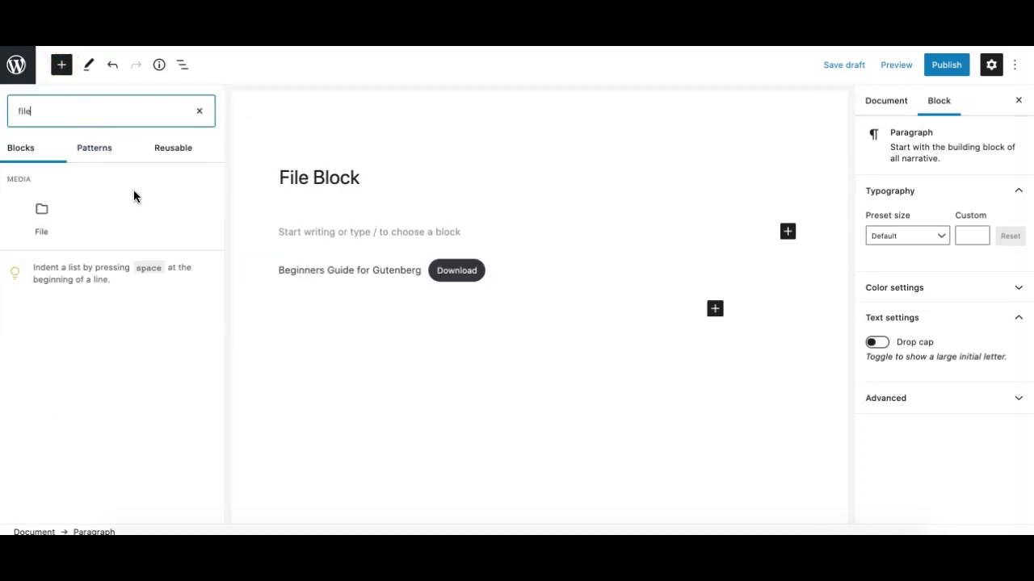
click(44, 219)
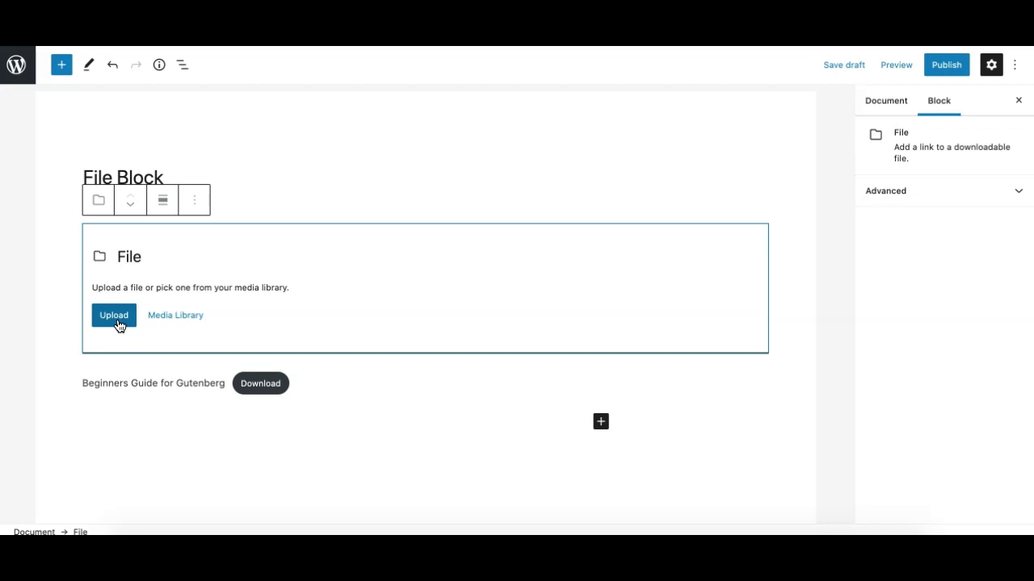
- Fill the new File block with myfile.pdf from the media library
click(173, 323)
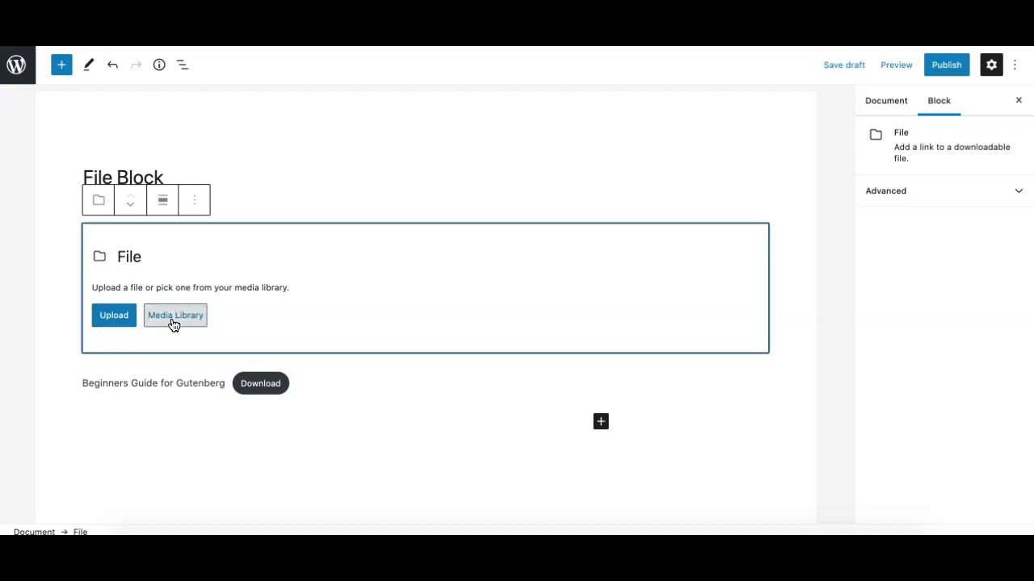
click(87, 236)
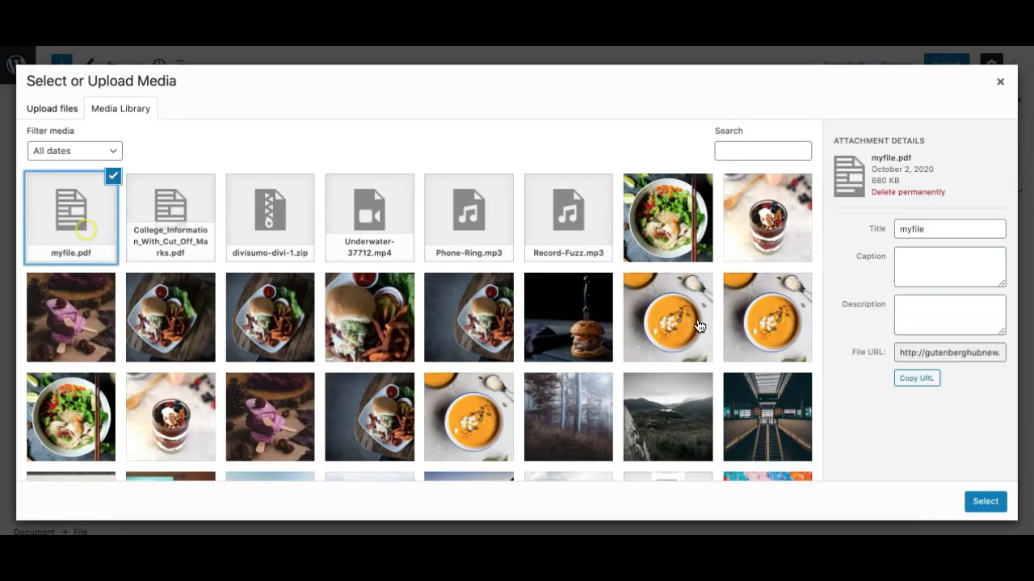
key(Return)
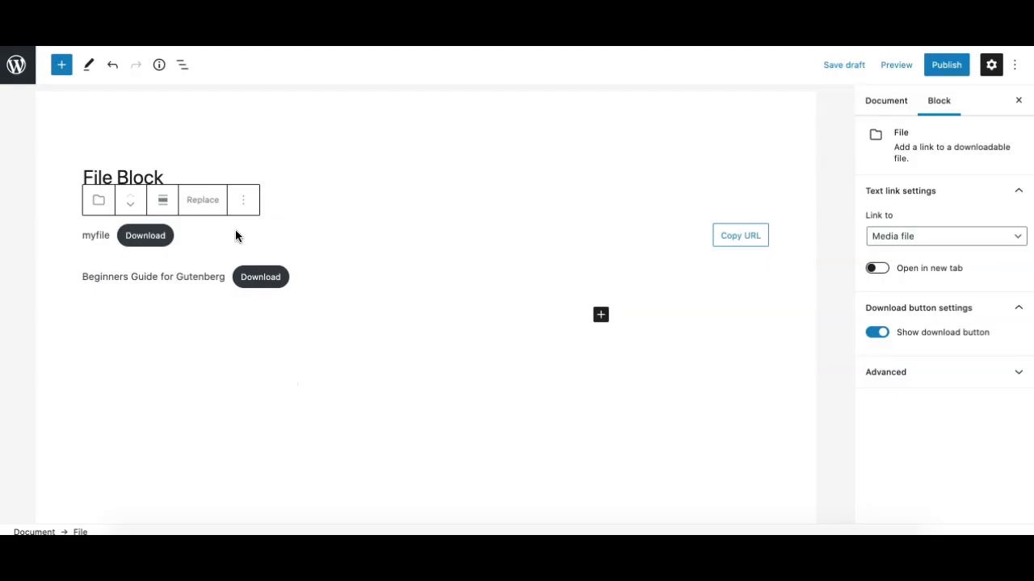
- Change the myfile link text to "To anything you like"
click(84, 235)
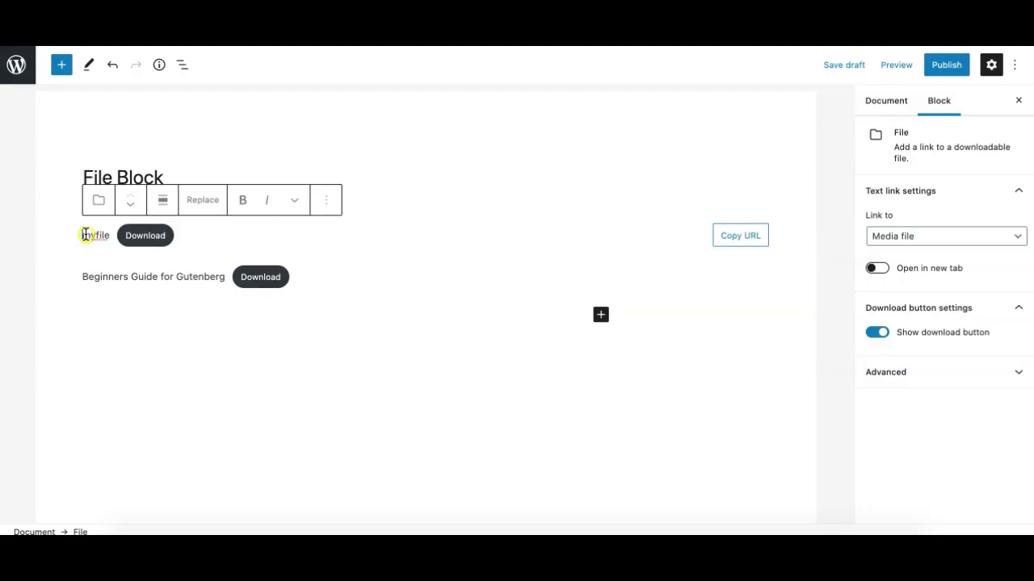
double_click(84, 235)
text(To an)
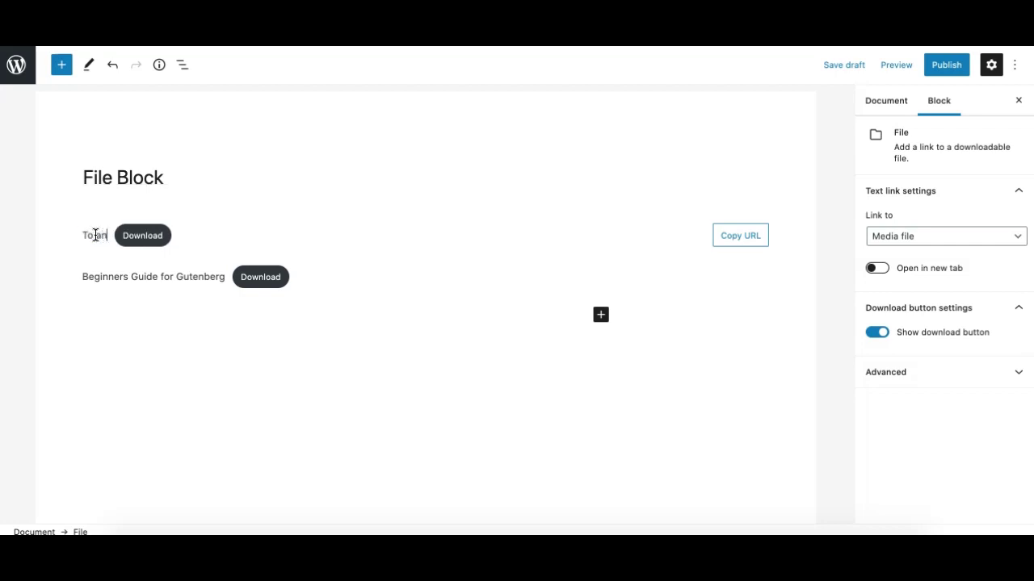
text(ything you like)
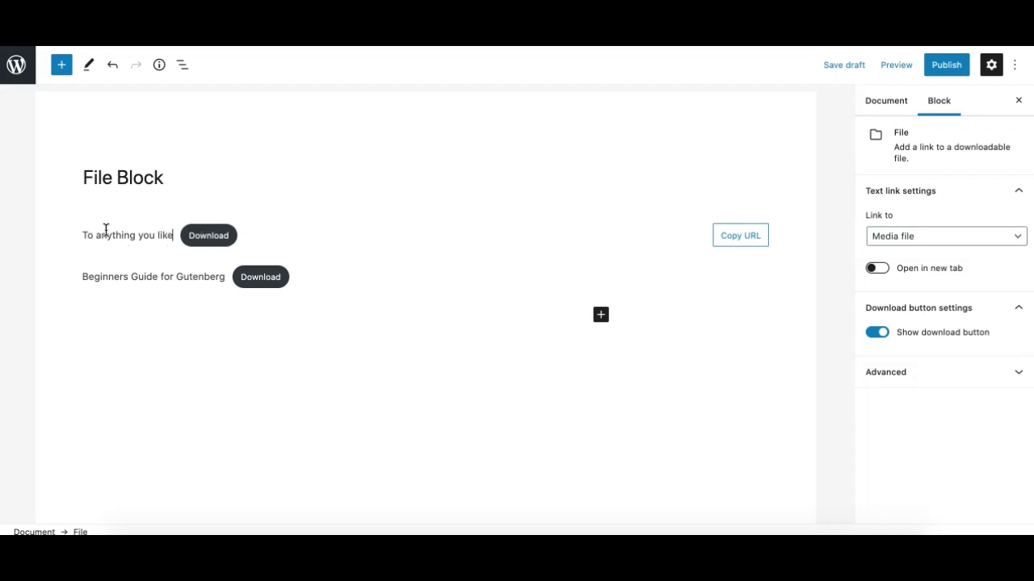
- Remove the "To anything you like" File block from the page
click(326, 233)
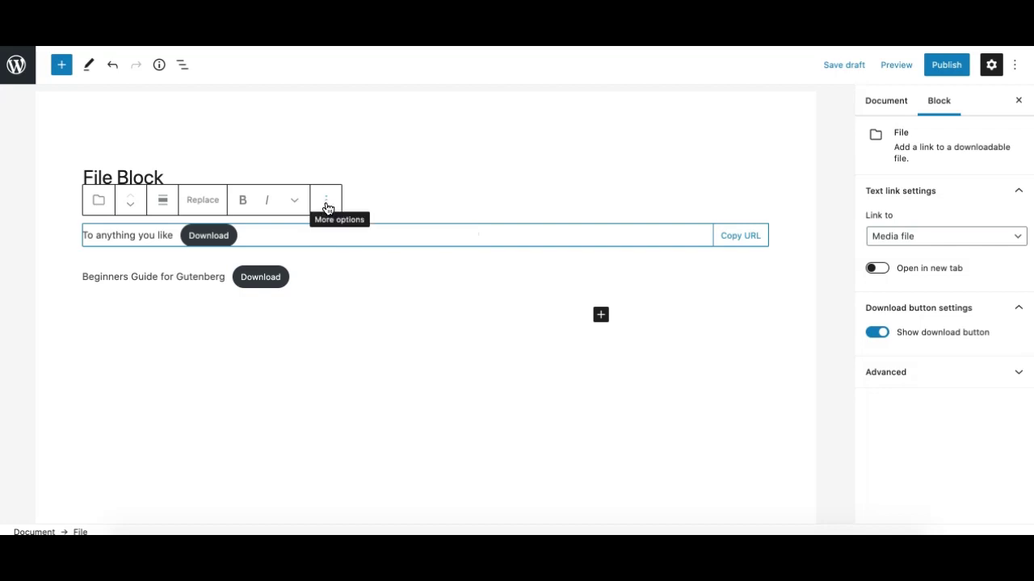
click(327, 206)
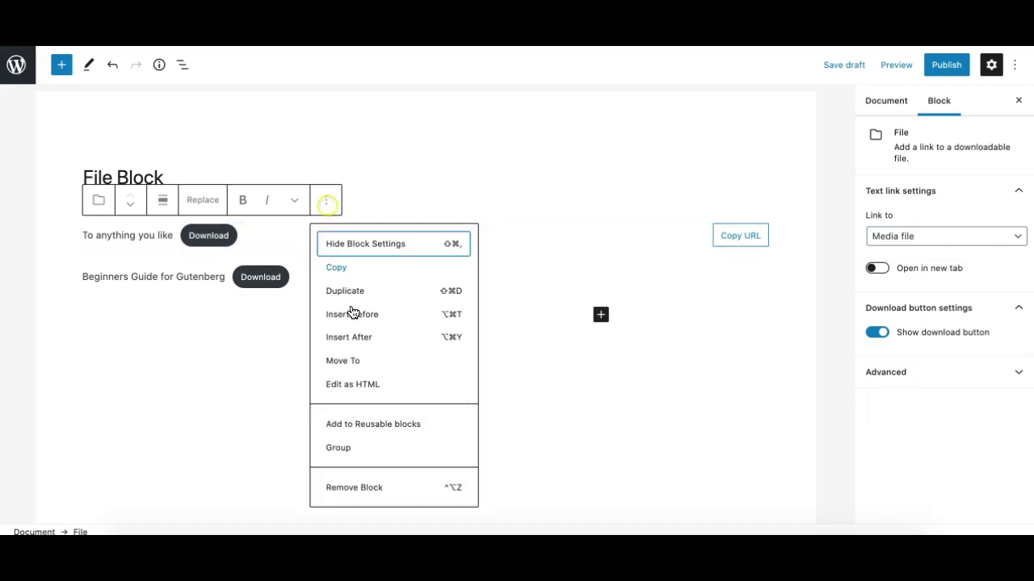
click(349, 485)
- Insert an empty File block below the page title with the inline /file command
click(198, 181)
key(Return)
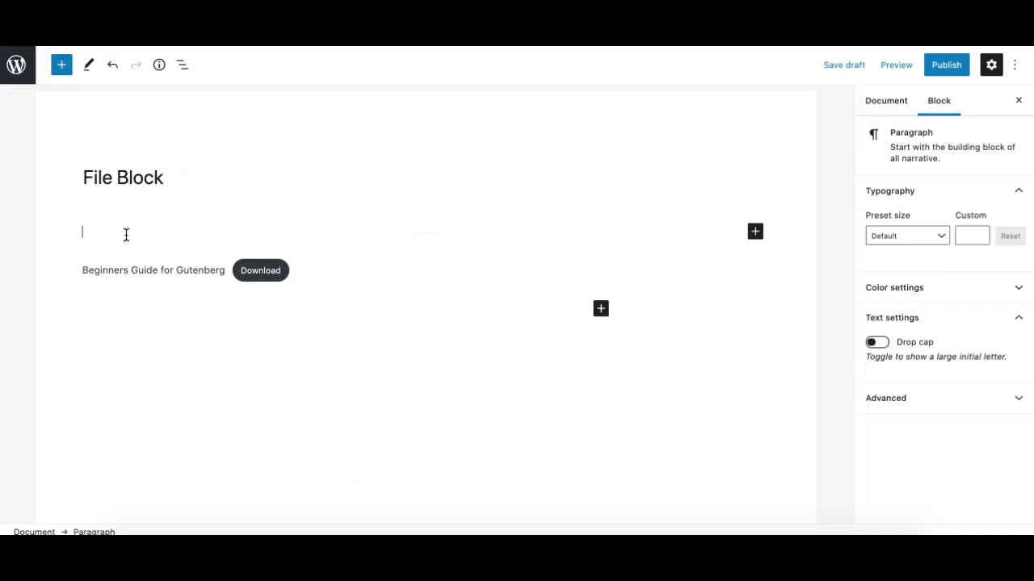
text(/file)
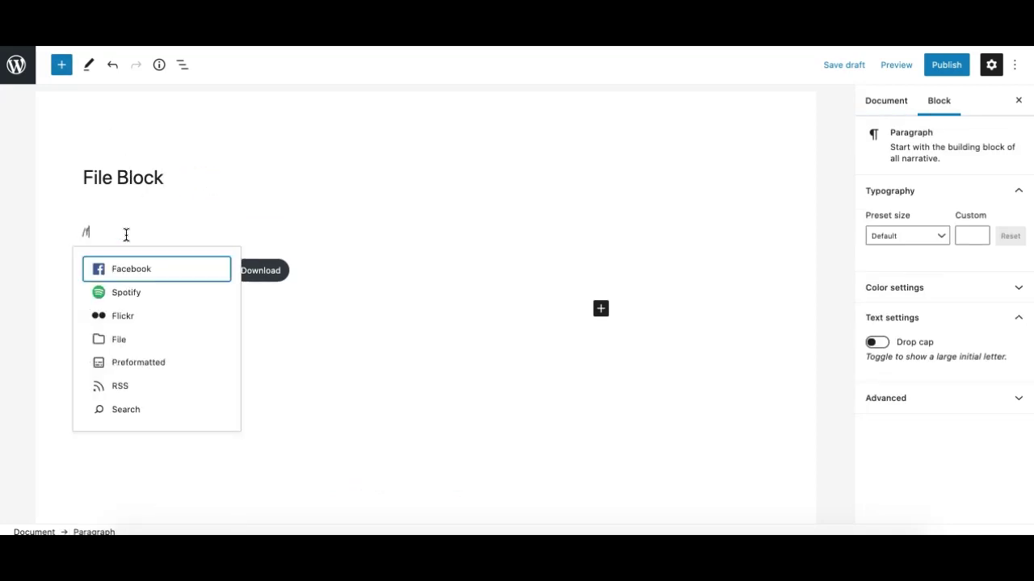
click(139, 203)
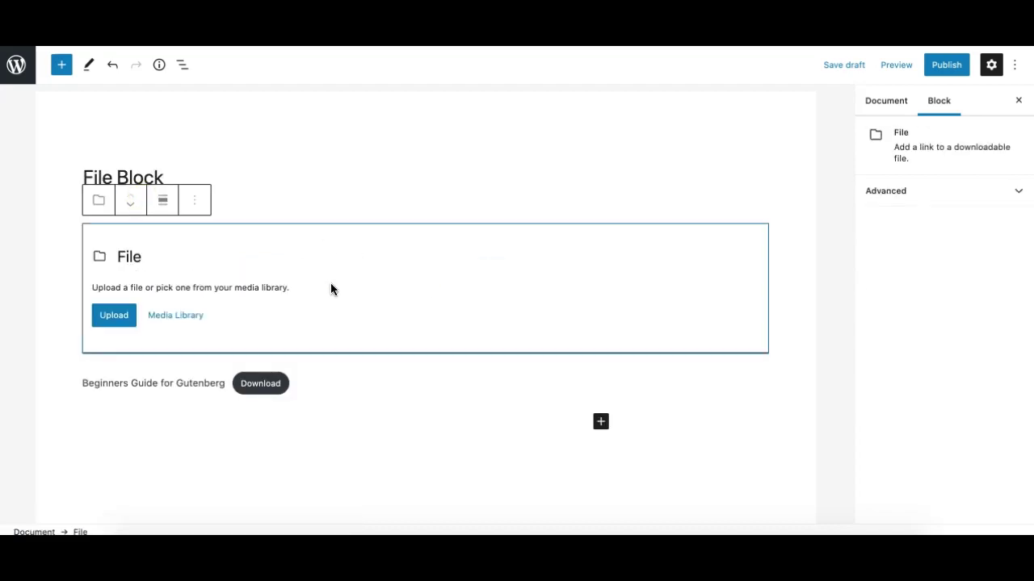
- Remove the empty File block below the page title
click(195, 203)
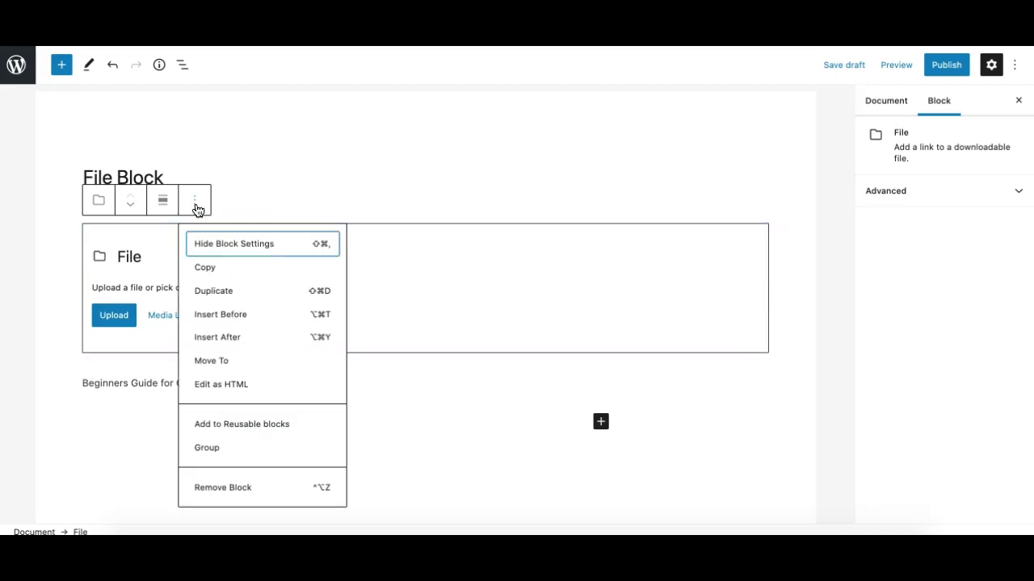
click(219, 491)
- Add myfile.pdf from the Downloads folder in Finder to the page as a File block below the Beginners Guide file
click(150, 391)
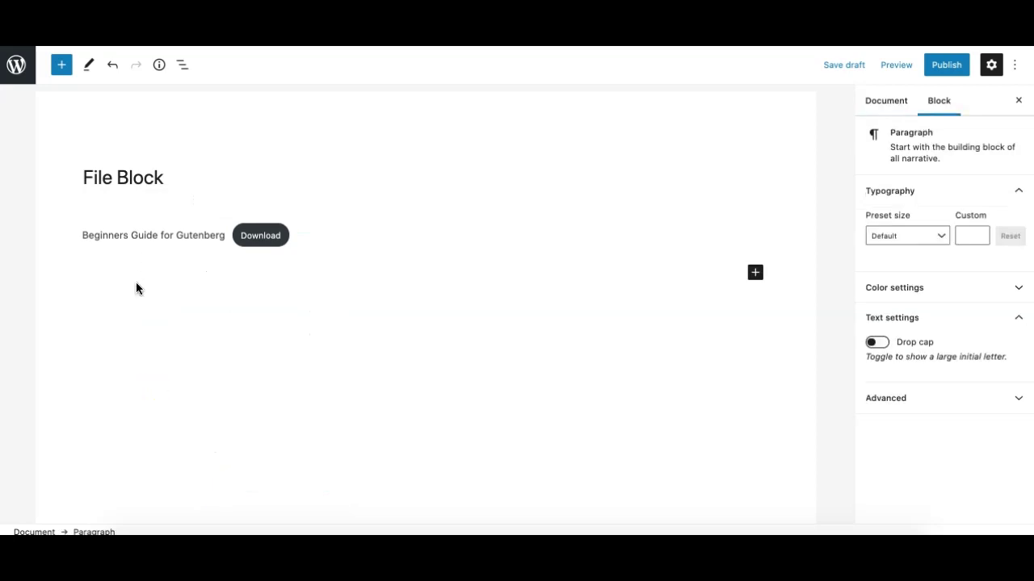
click(133, 533)
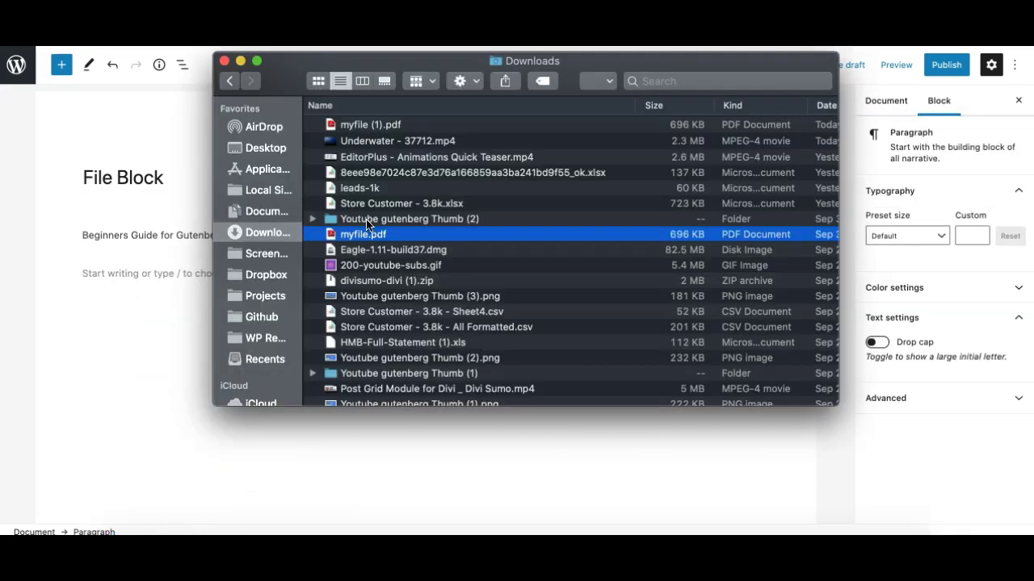
drag(362, 234, 220, 267)
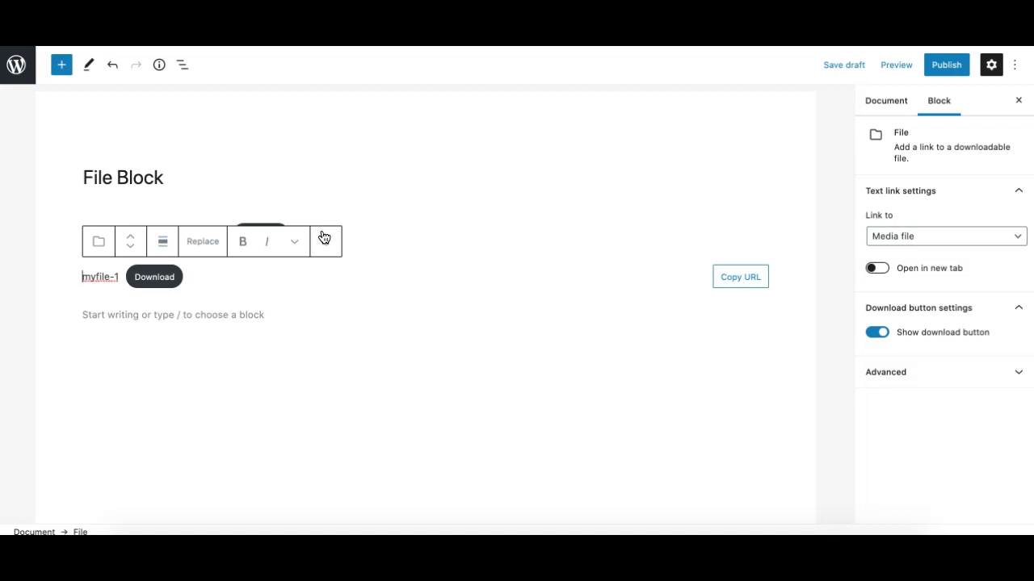
- Change the link text of the uploaded PDF's File block to "dasdasd"
click(111, 276)
triple_click(112, 276)
text(dasdasd)
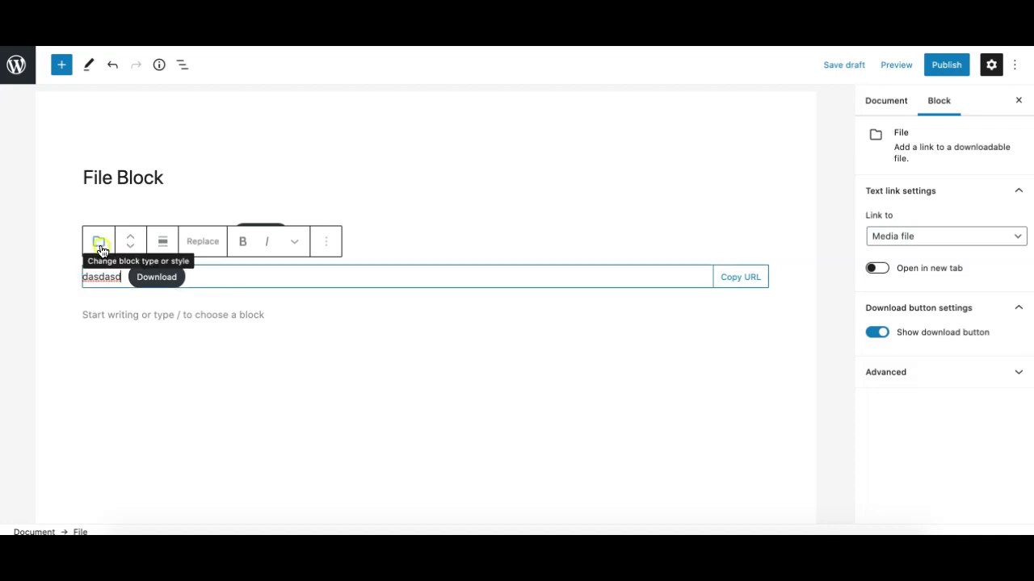
- Check which block types the dasdasd PDF File block can be transformed to
click(99, 244)
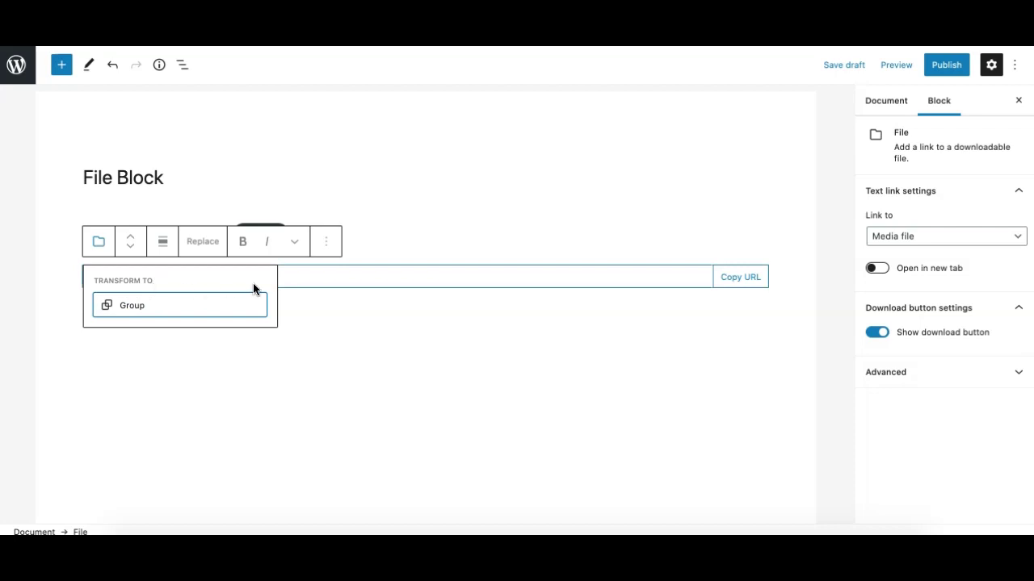
click(321, 272)
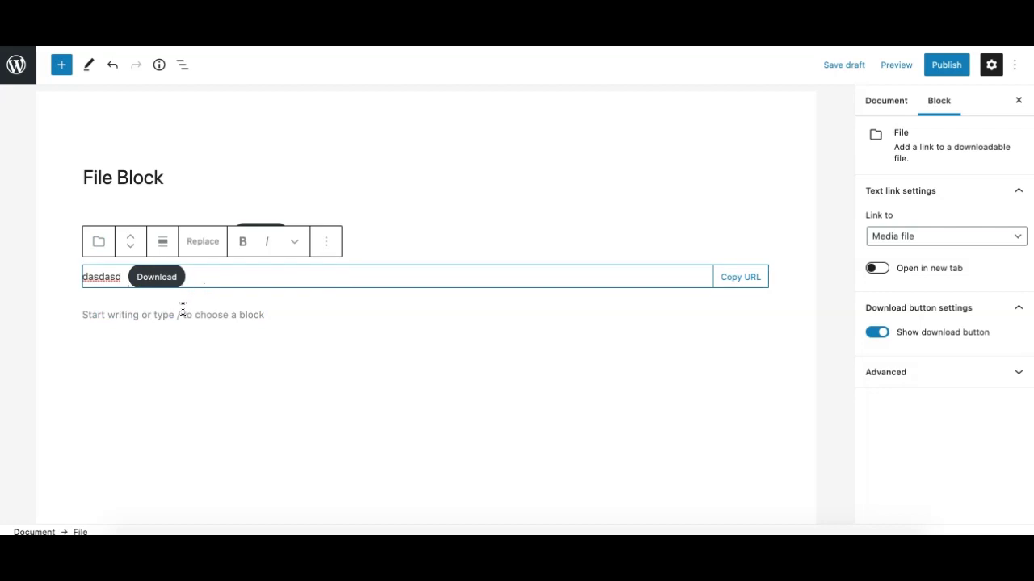
click(99, 243)
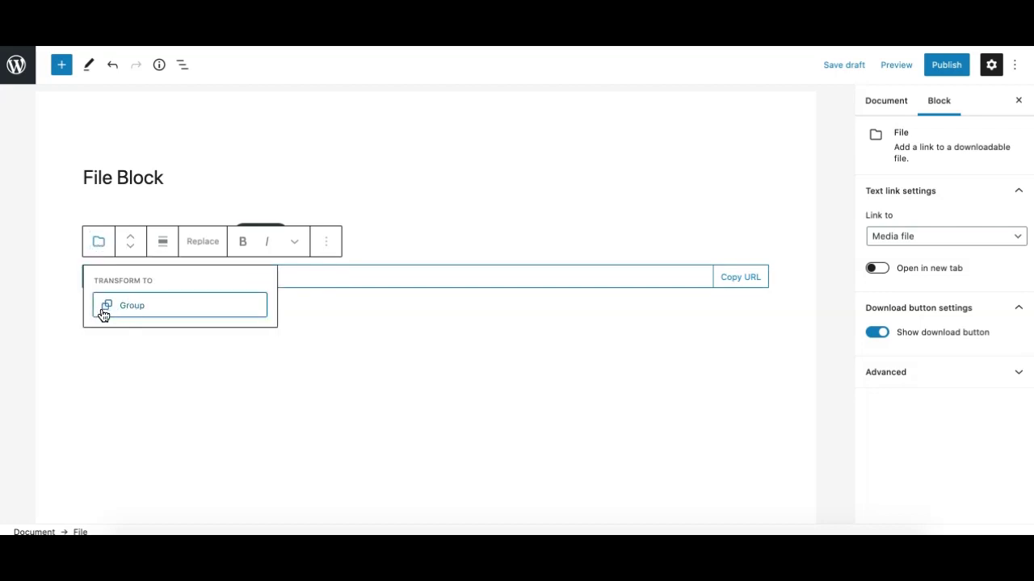
- Insert a File block below the dasdasd file with the inline /file command and fill it with Phone-Ring.mp3 from the media library
click(314, 302)
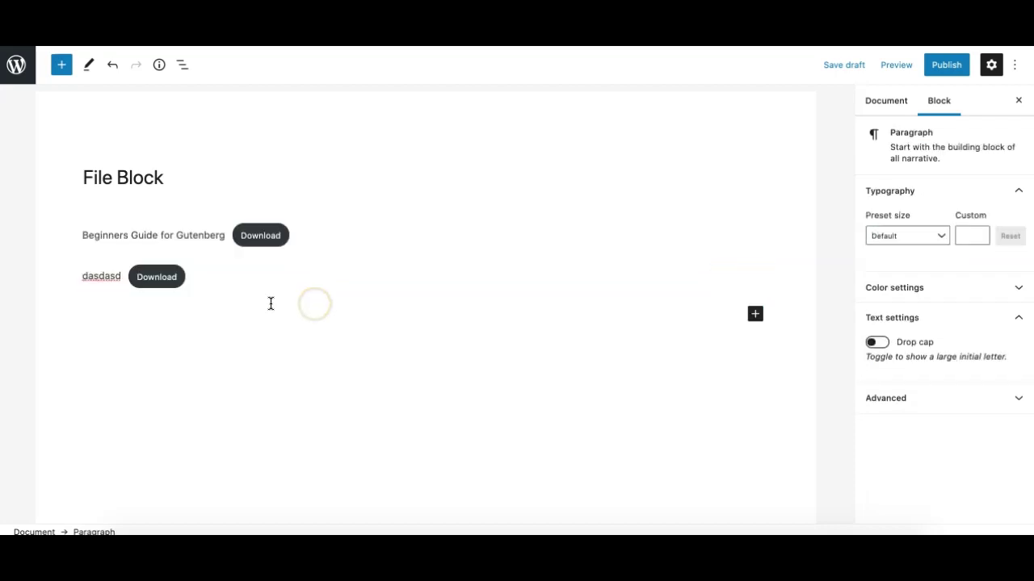
text(/file)
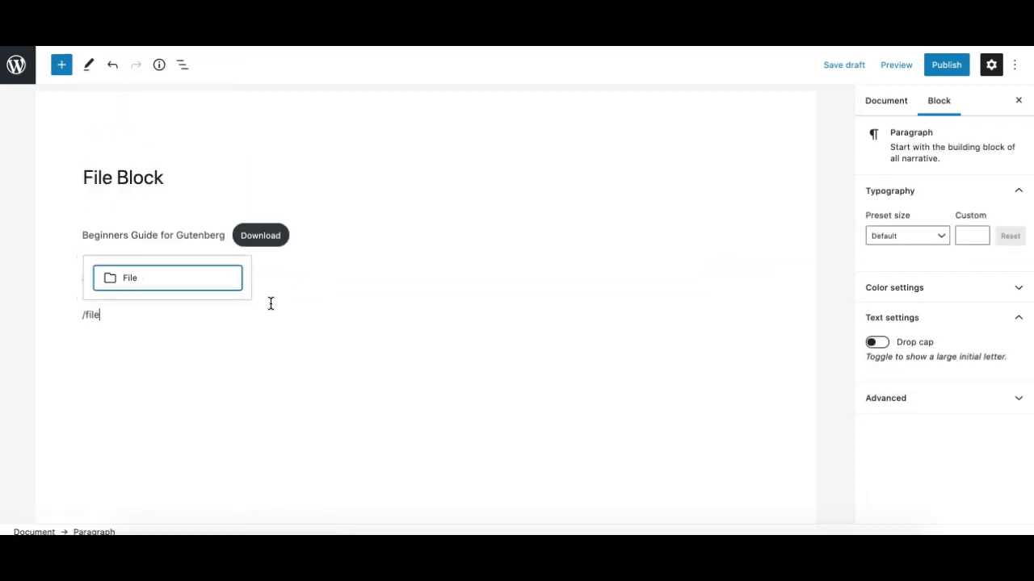
key(Return)
click(176, 398)
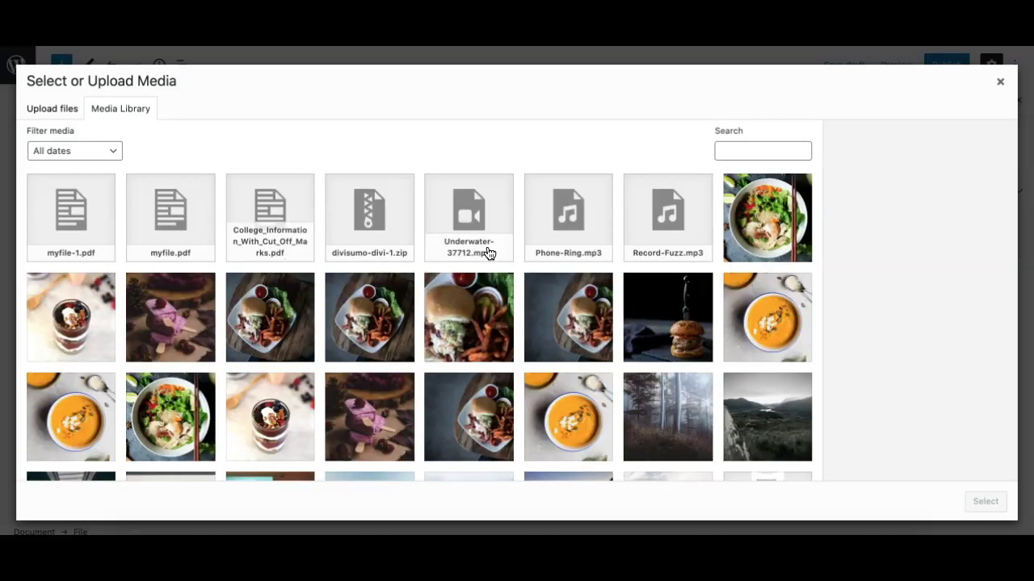
click(574, 252)
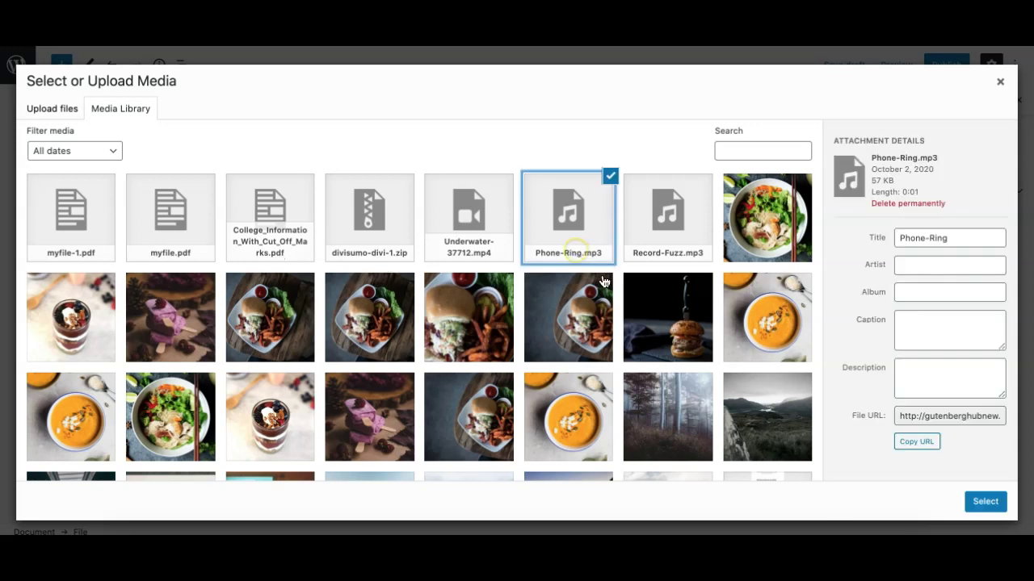
click(984, 503)
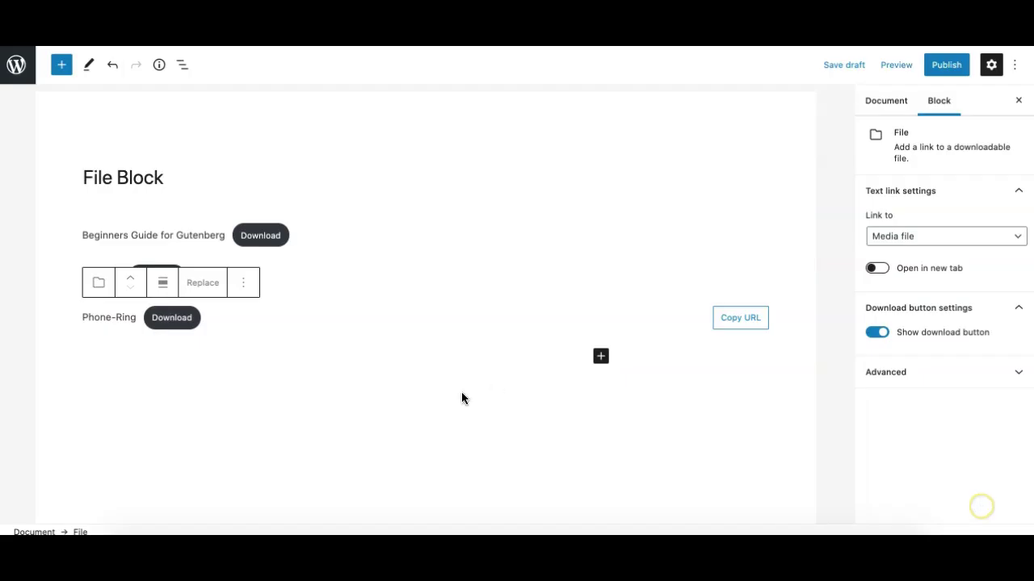
- Transform the Phone-Ring File block into an Audio block
click(117, 318)
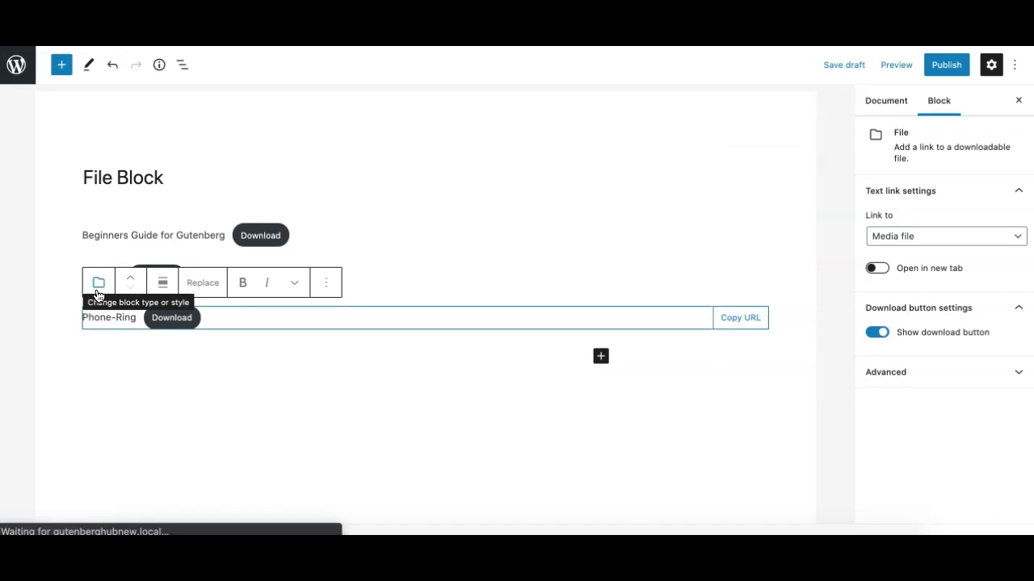
click(98, 292)
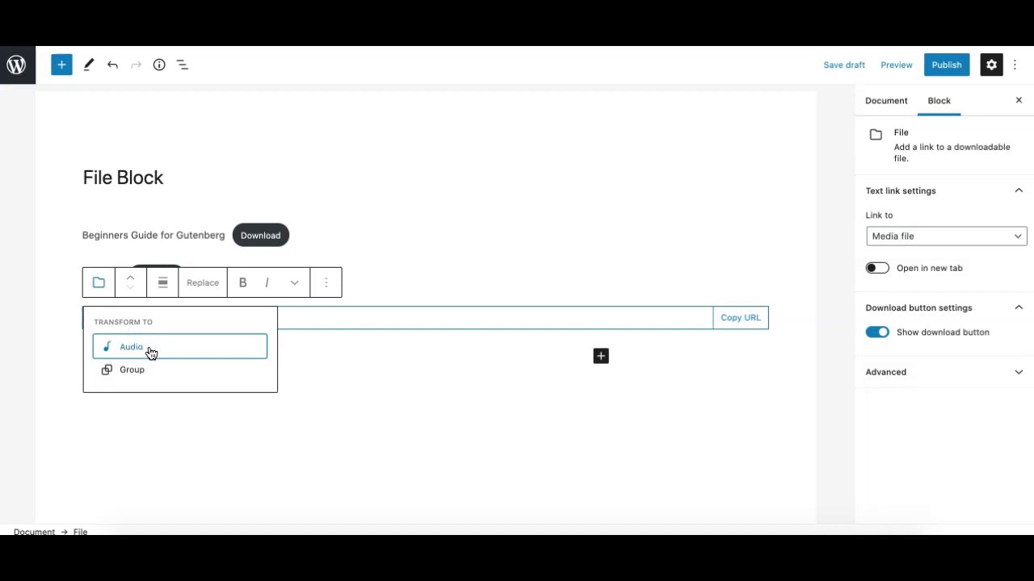
click(357, 315)
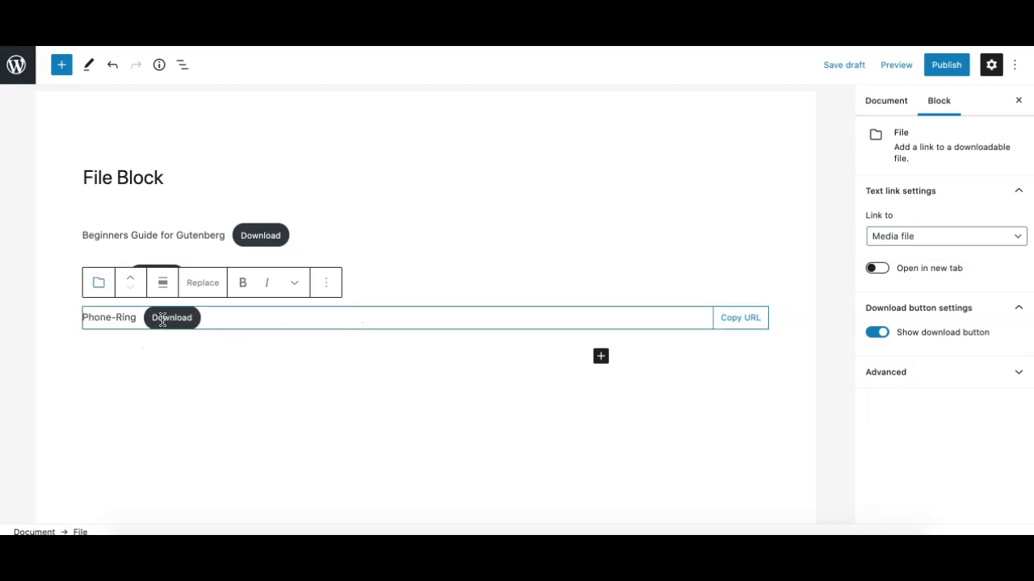
click(99, 284)
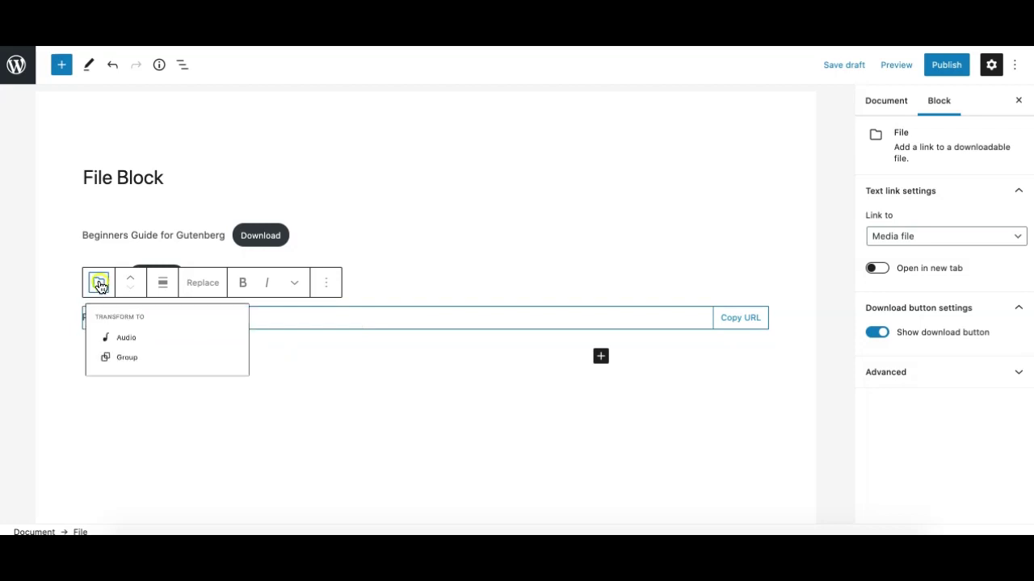
click(123, 350)
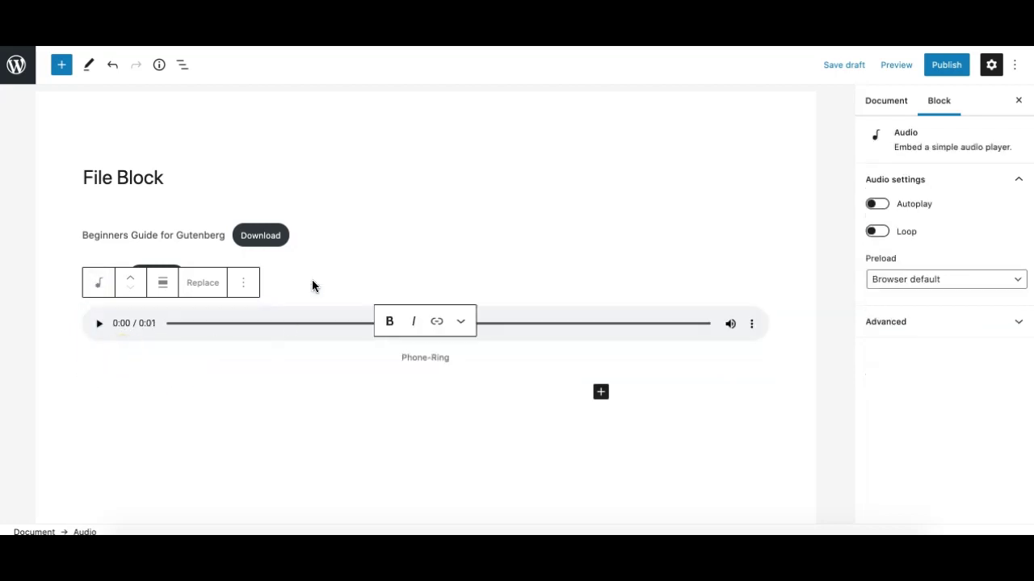
- Look at the transform options offered for the dasdasd PDF block
key(ctrl+z)
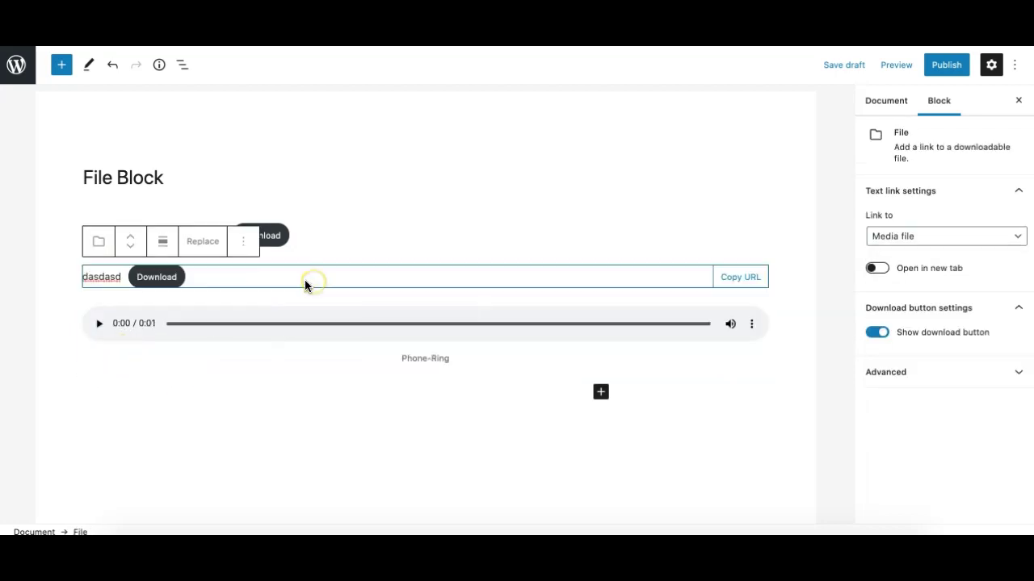
click(99, 243)
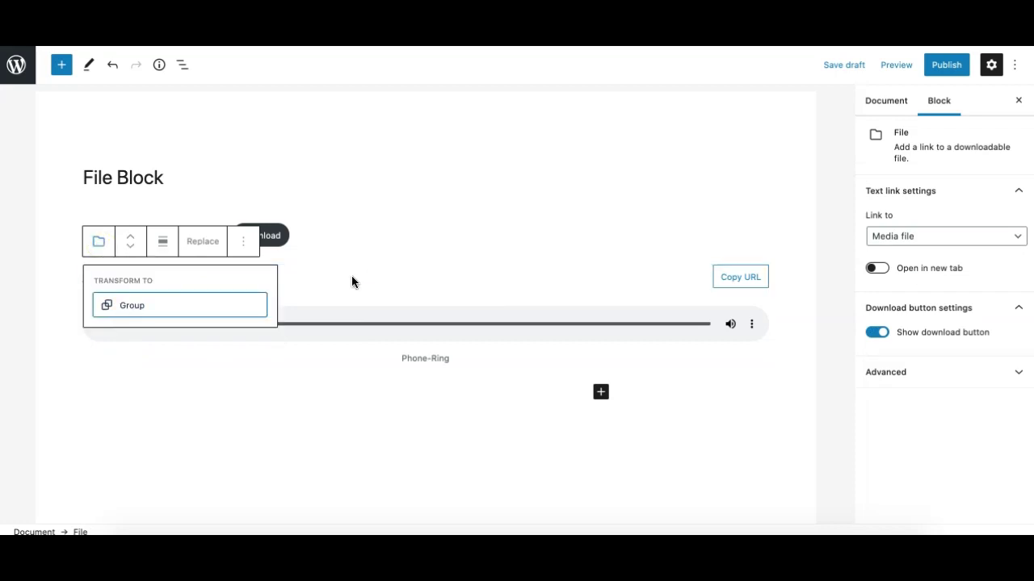
click(351, 281)
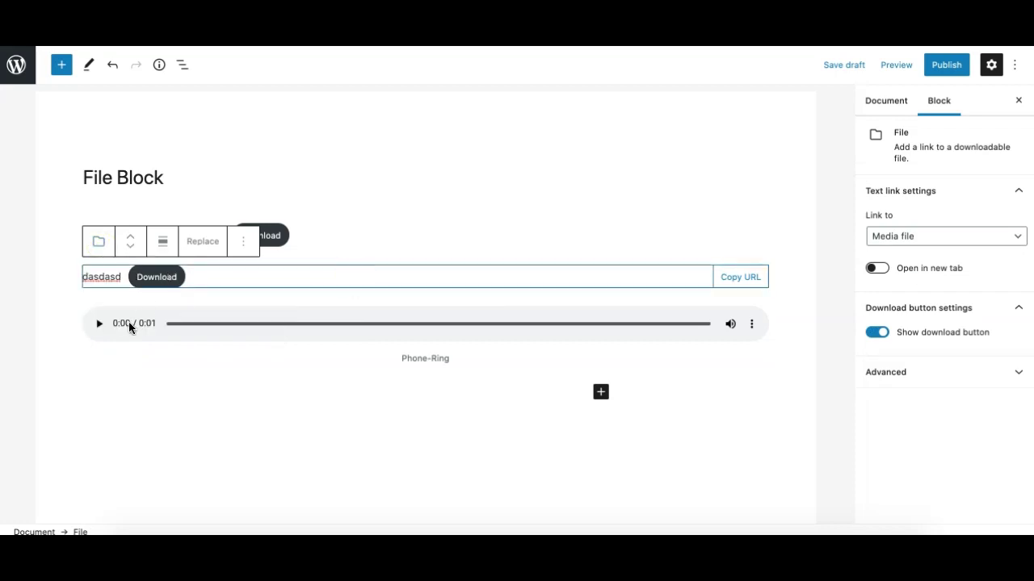
- Transform the Phone-Ring Audio block back into a File block and check its transform options again
key(ctrl+shift+z)
click(100, 292)
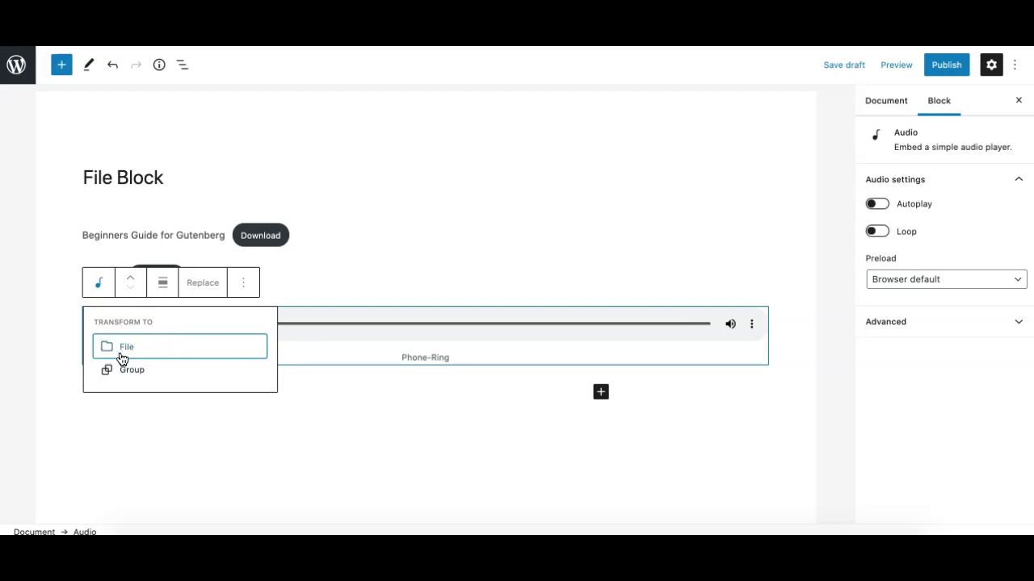
click(123, 350)
click(95, 290)
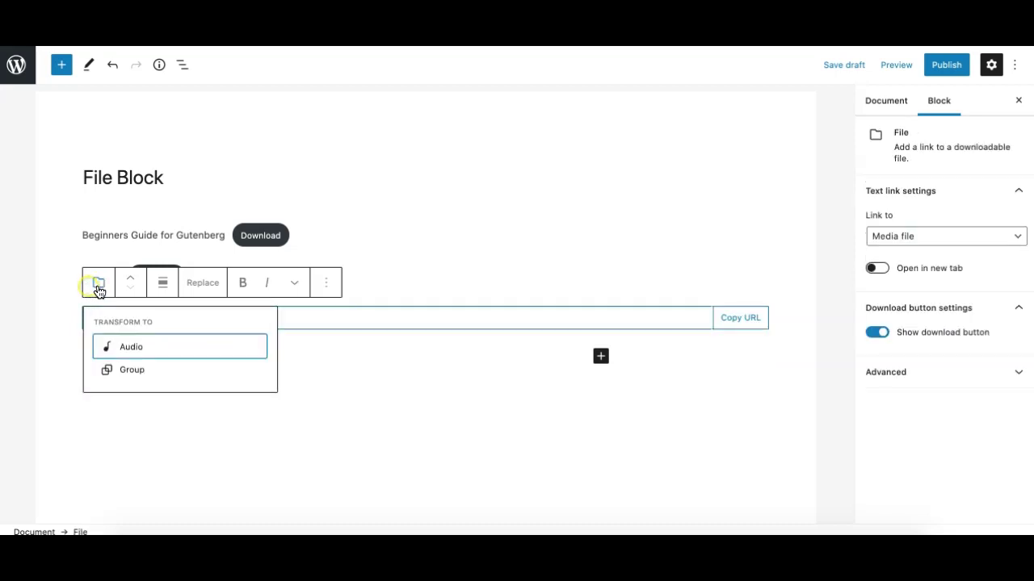
click(51, 283)
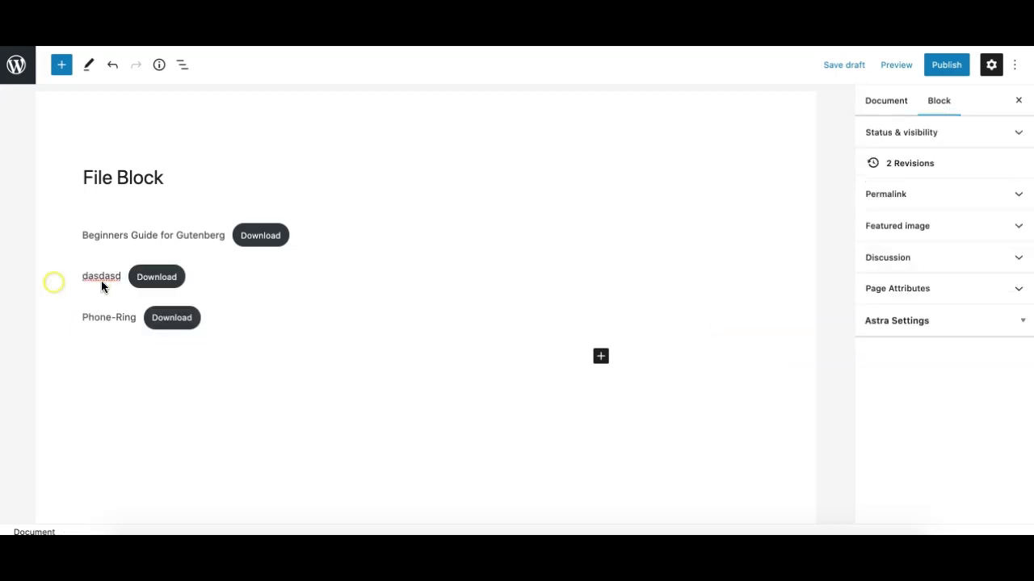
- Move the Phone-Ring File block up to the first position, above the Beginners Guide for Gutenberg file
click(106, 317)
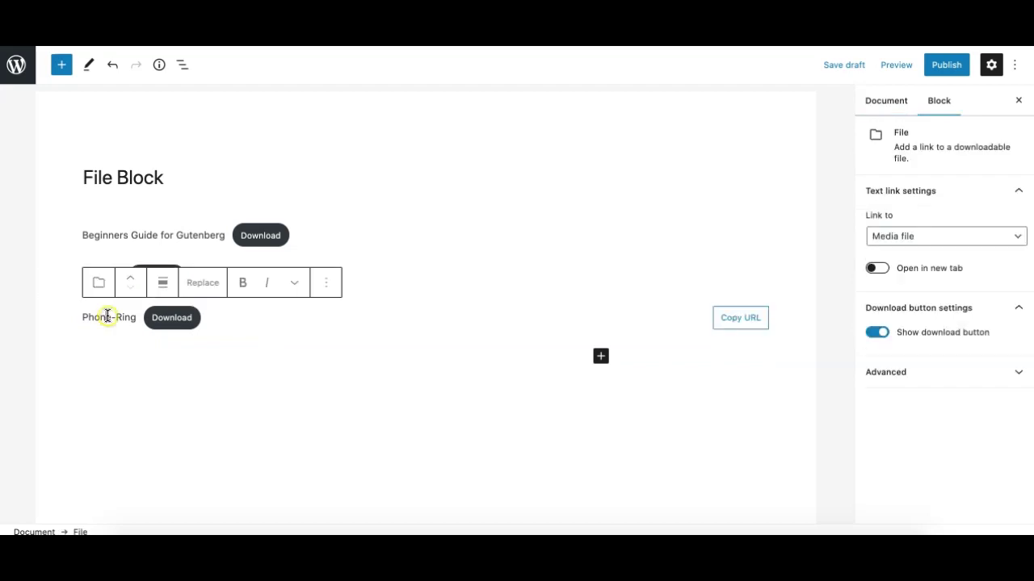
click(133, 281)
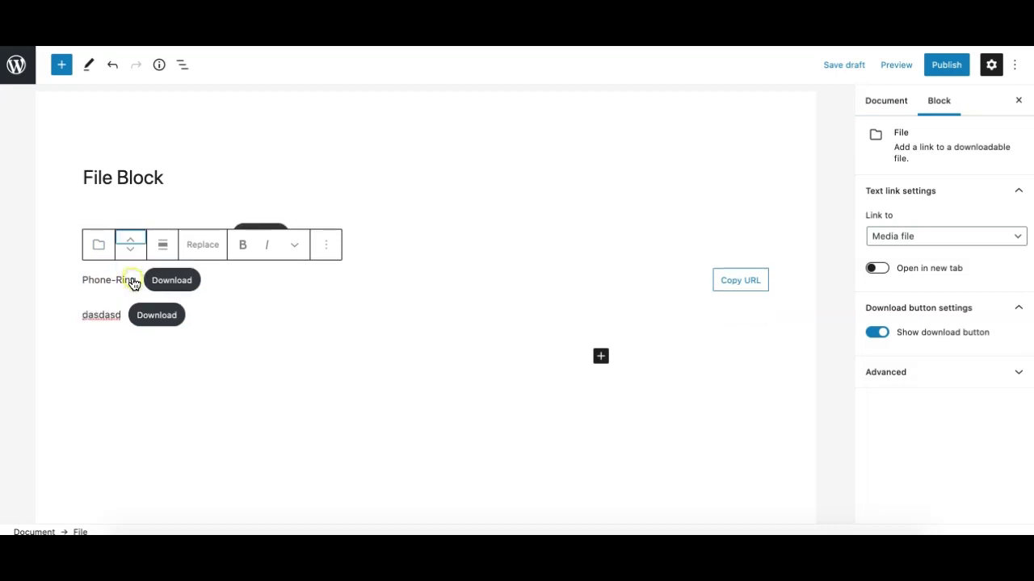
click(130, 236)
click(130, 210)
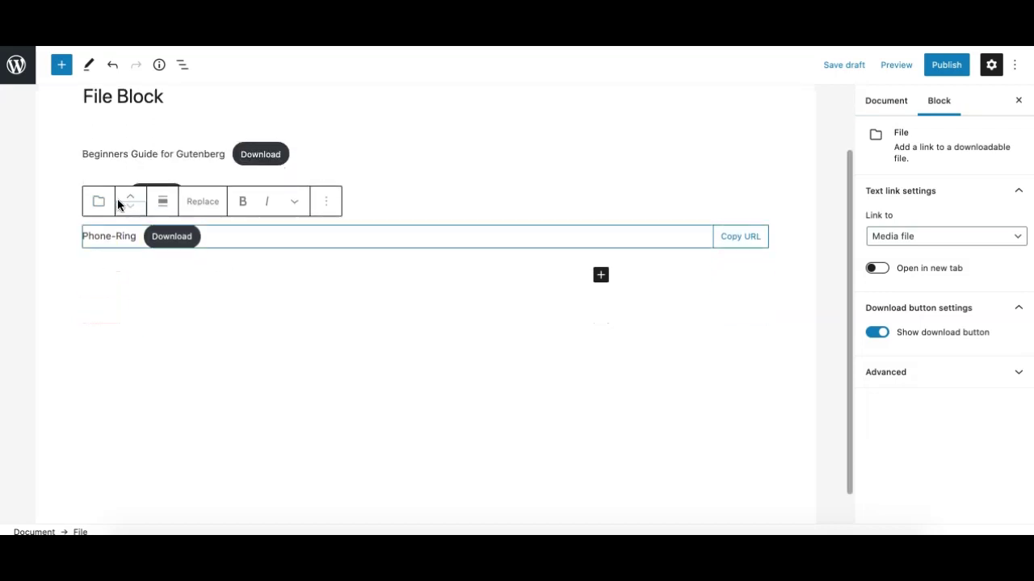
drag(132, 203, 174, 219)
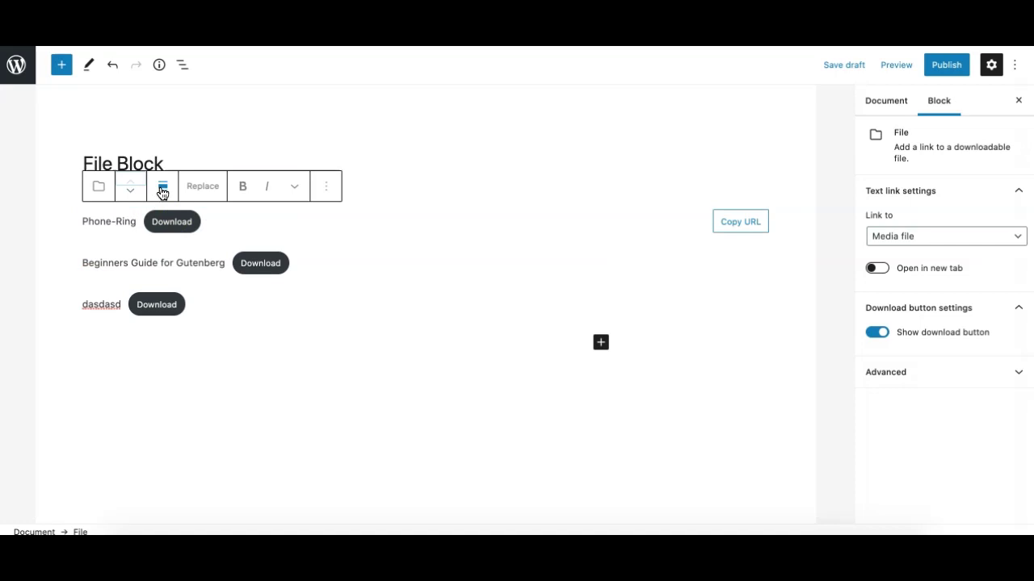
- Check the Phone-Ring File block's alignment options and replace its file with myfile-1.pdf from the media library
click(163, 189)
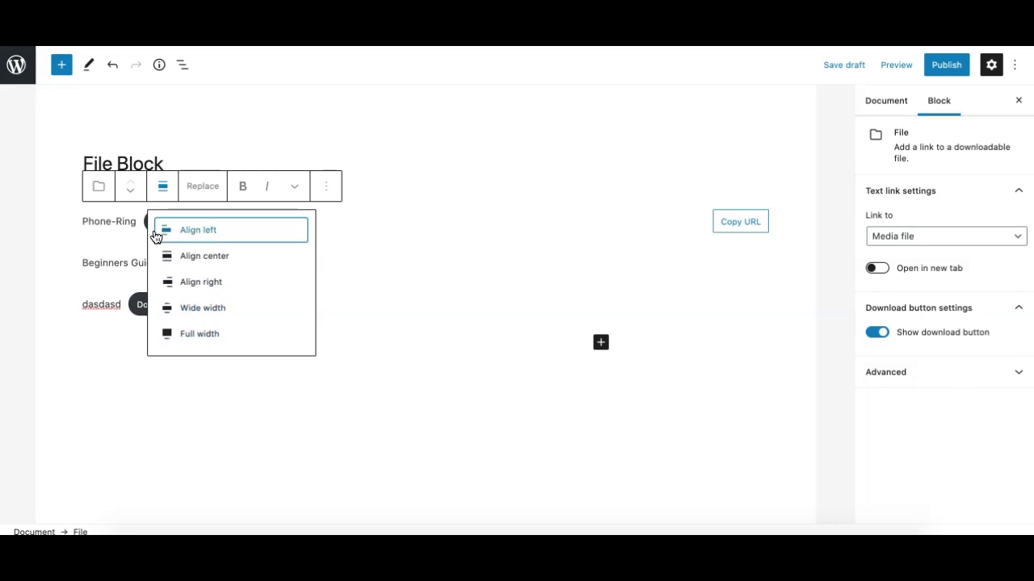
click(109, 221)
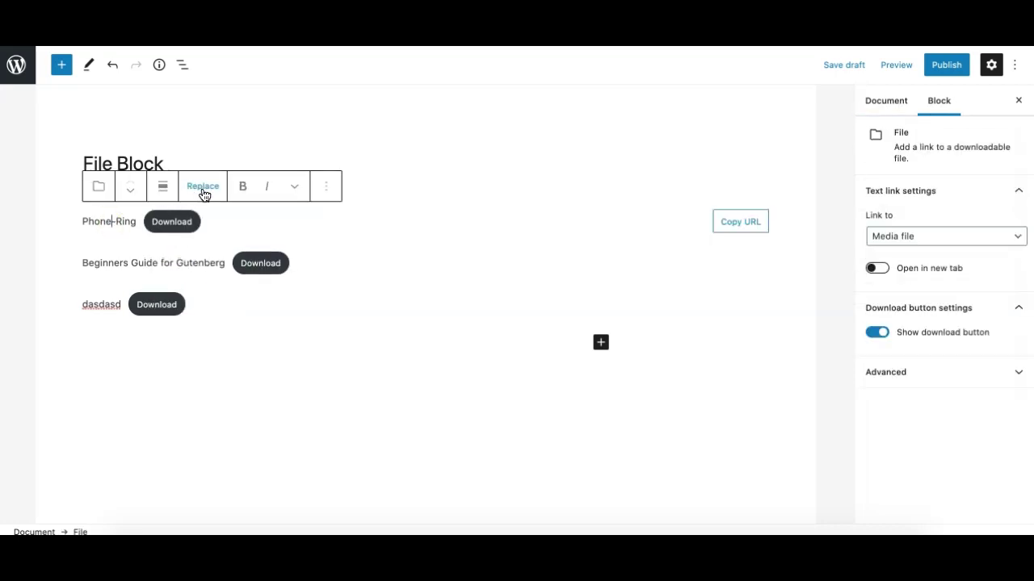
click(203, 194)
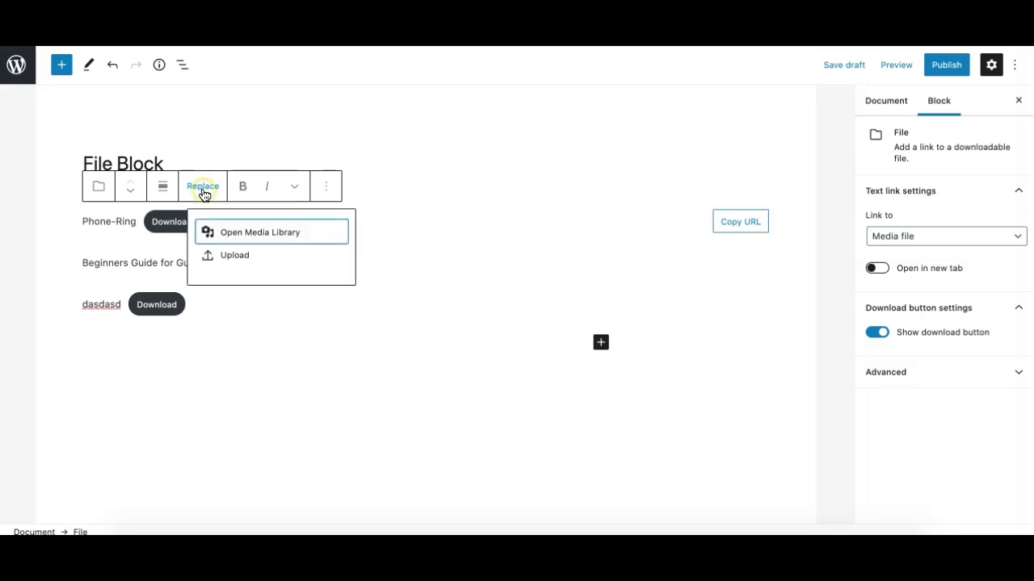
click(245, 240)
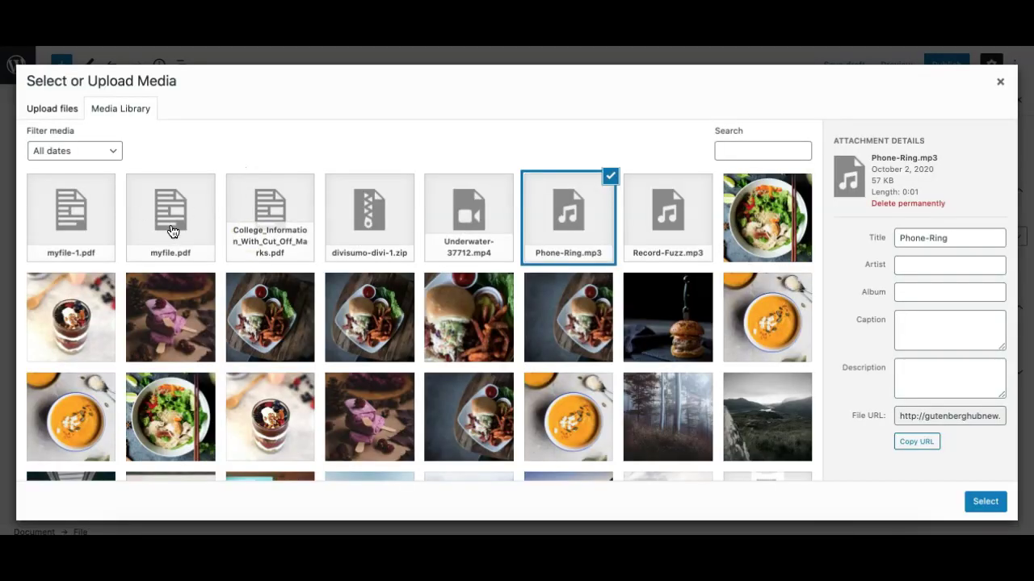
click(114, 221)
click(985, 502)
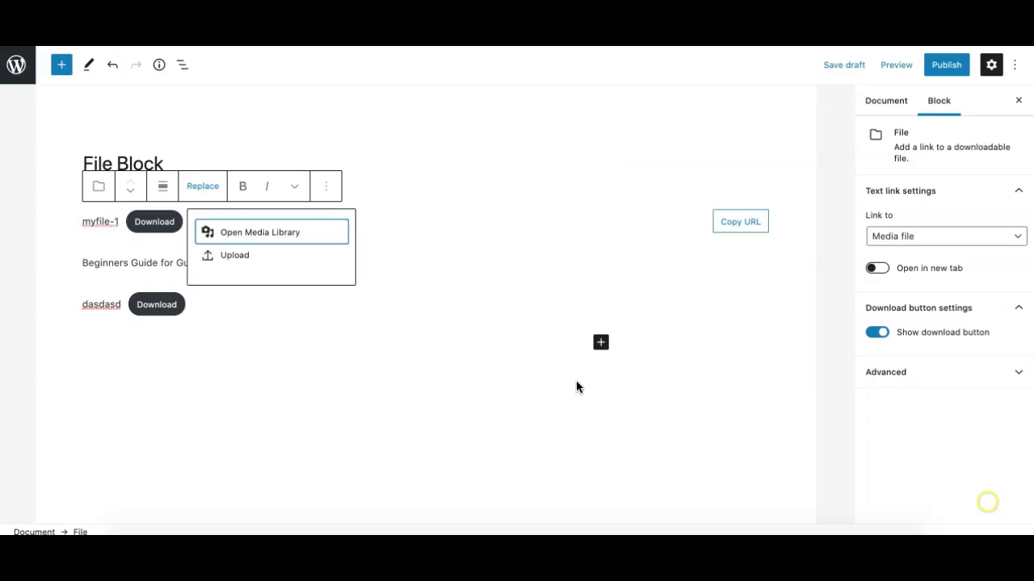
key(Delete)
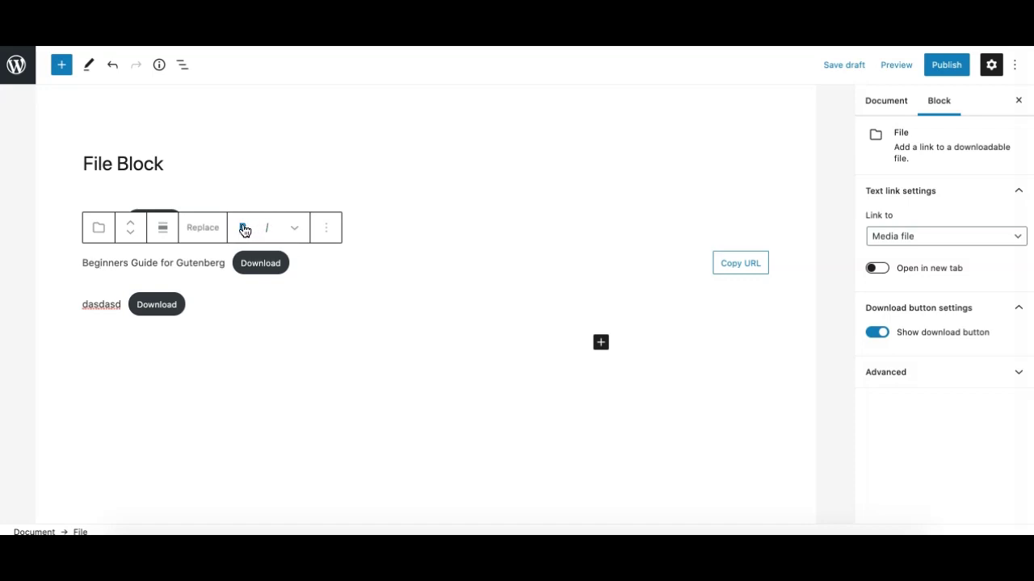
- Try bold and italic on the word "Beginners" in the Beginners Guide for Gutenberg link text, and remove both formats
click(131, 263)
drag(96, 265, 168, 263)
double_click(167, 262)
double_click(191, 263)
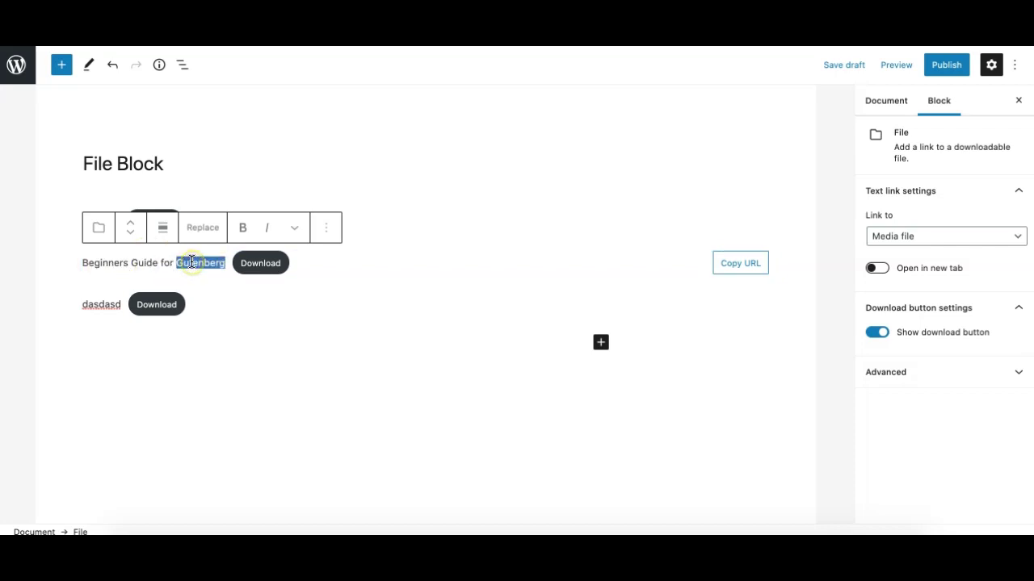
double_click(88, 264)
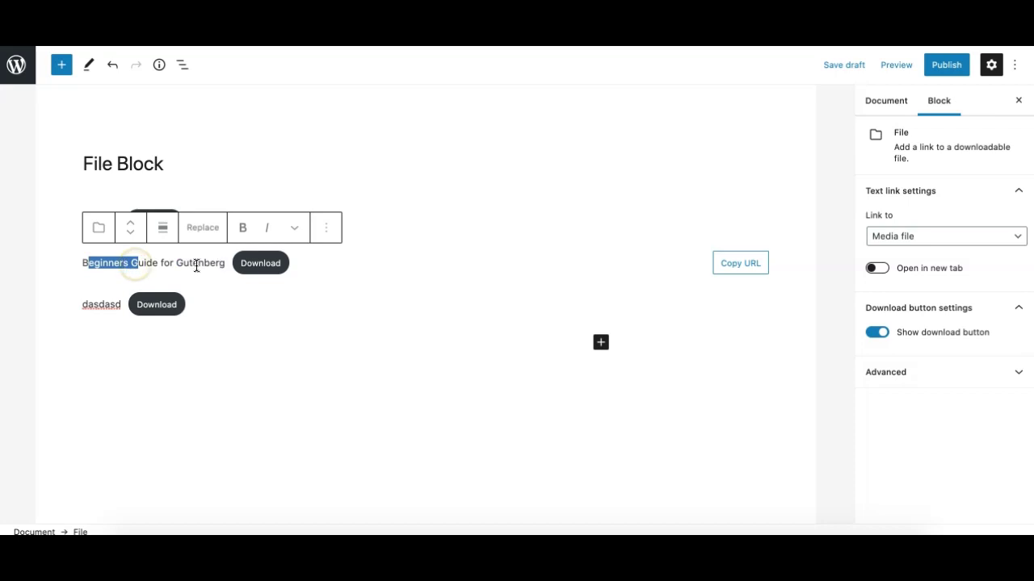
double_click(103, 262)
click(242, 229)
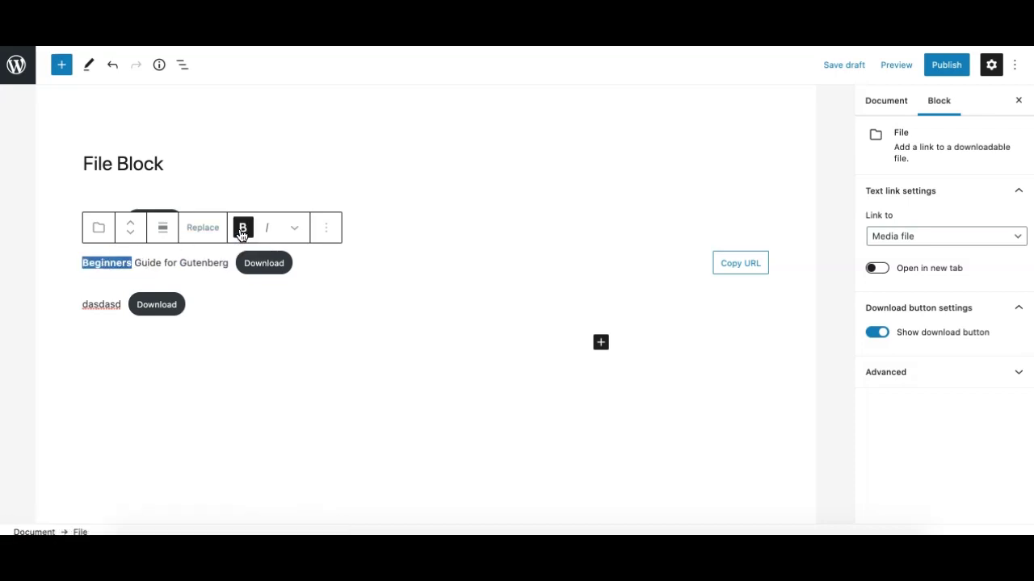
click(267, 231)
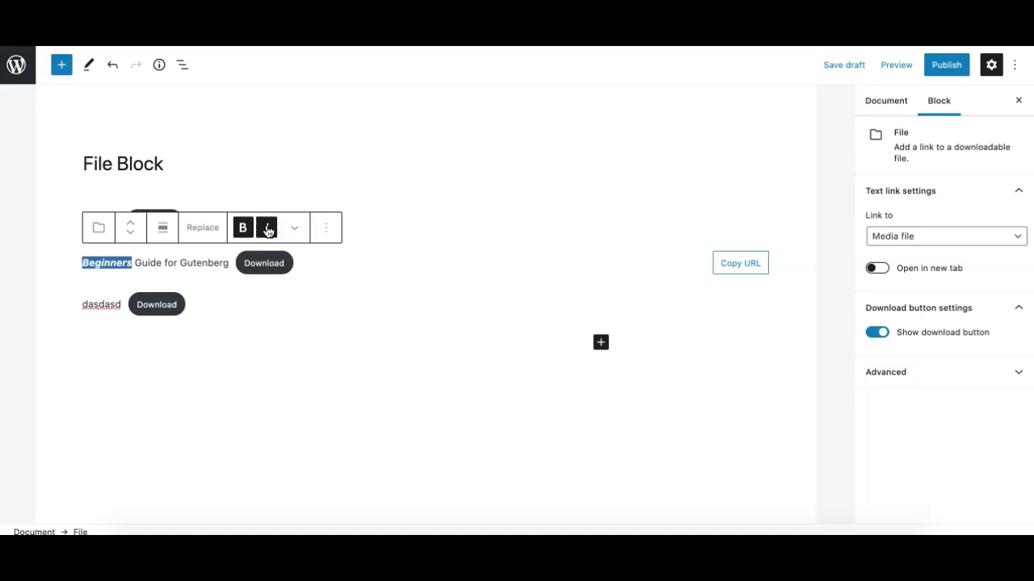
click(268, 231)
click(240, 229)
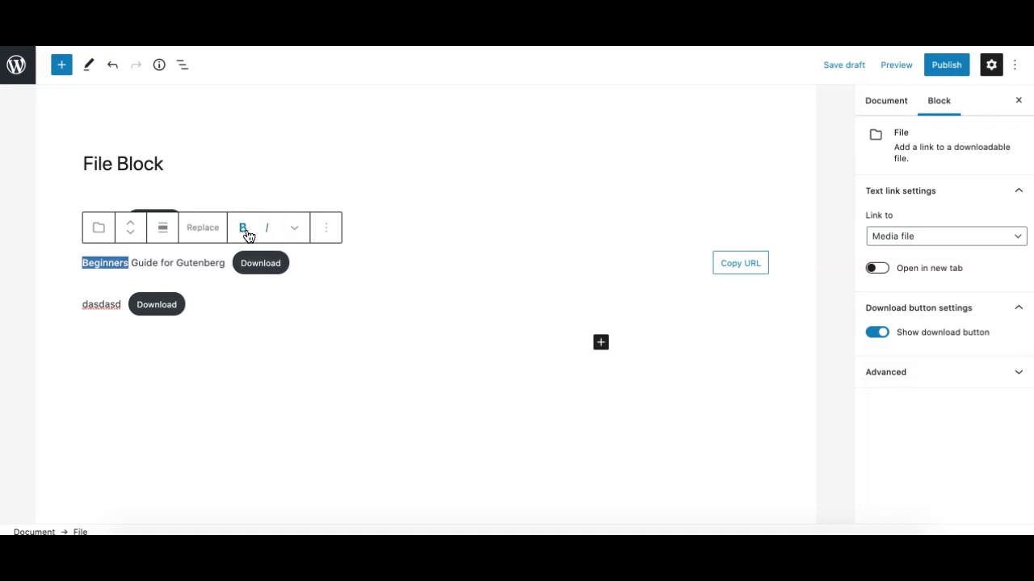
- Apply strikethrough and a red text color to the word "Beginners" in the Beginners Guide for Gutenberg link text
click(293, 233)
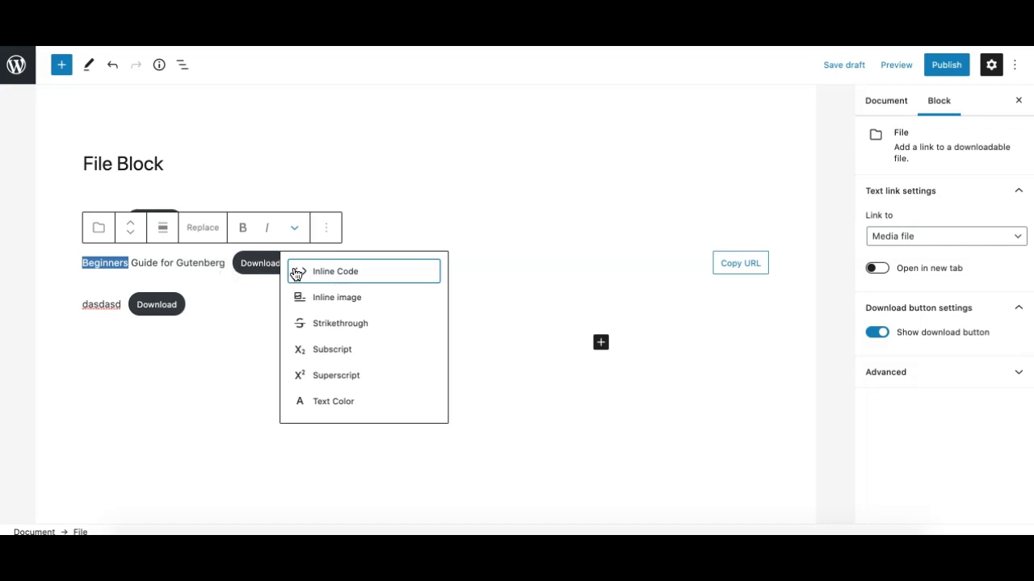
click(331, 331)
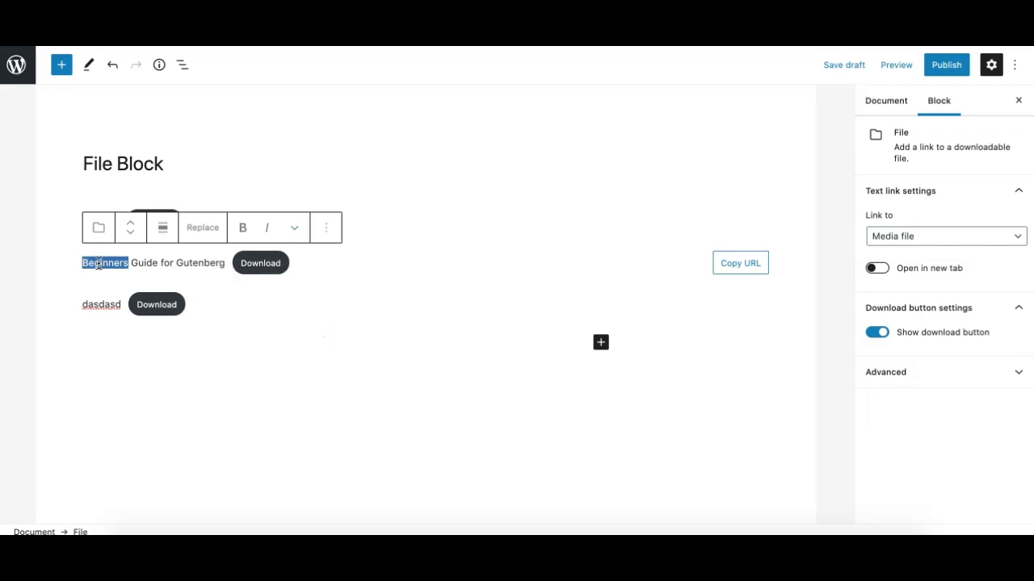
click(293, 232)
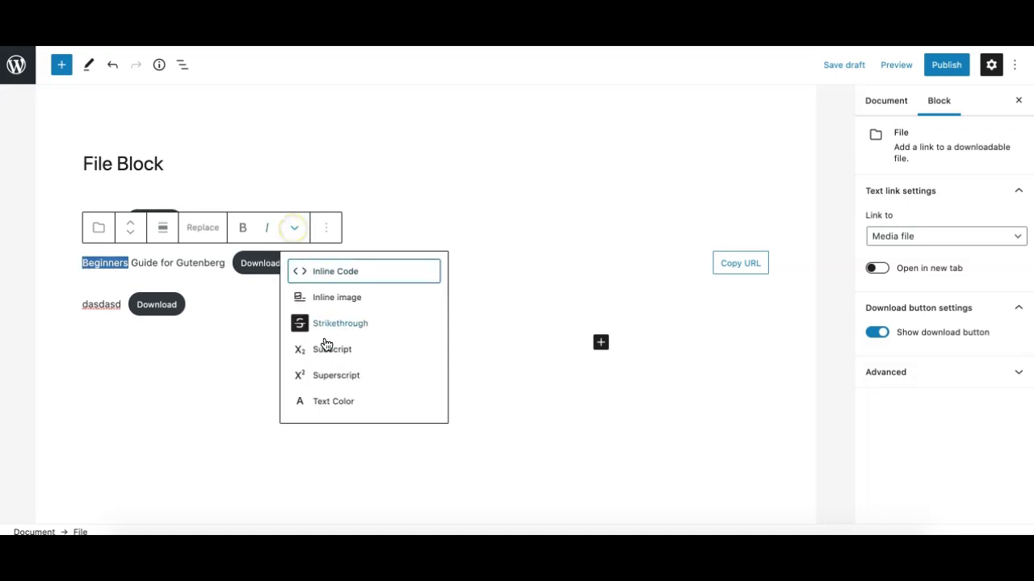
click(331, 404)
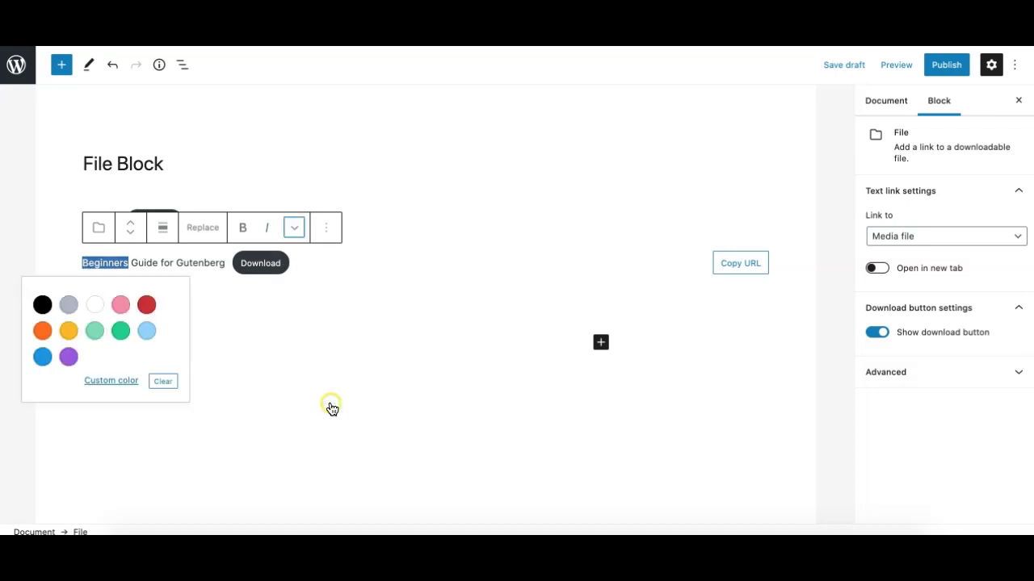
click(146, 305)
click(252, 298)
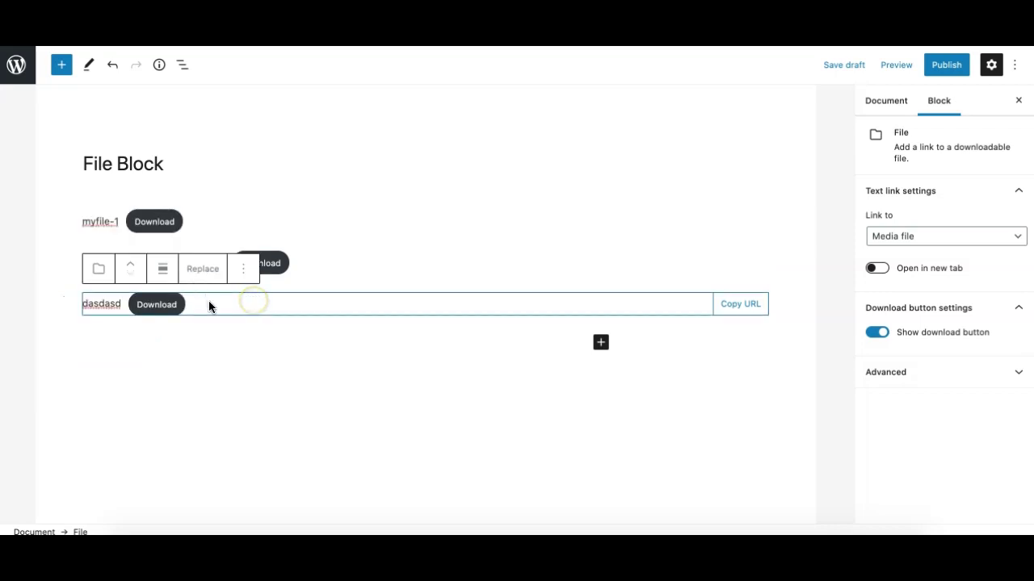
click(312, 215)
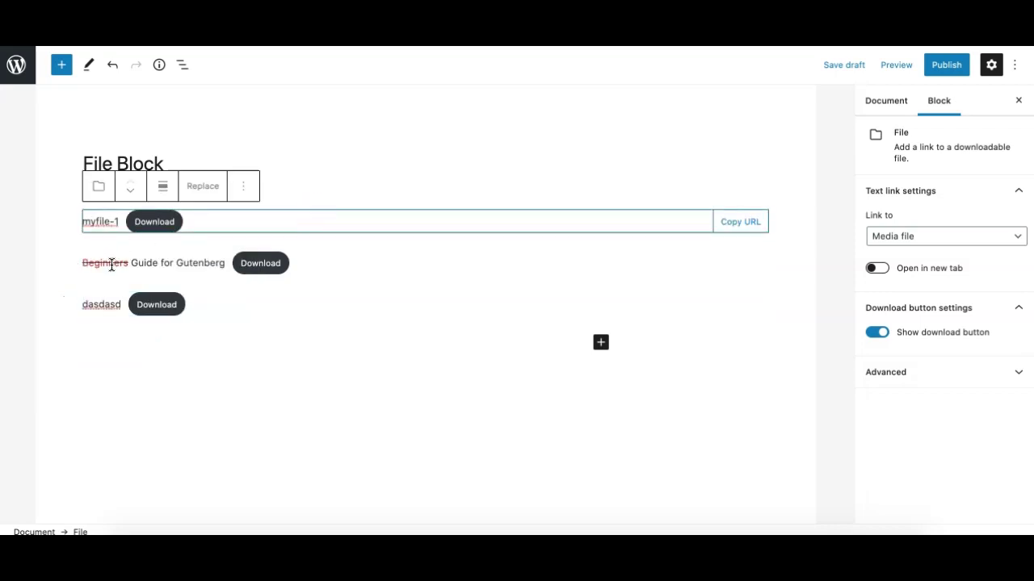
- Review the extra text formatting options and change the Beginners Guide file's download button text to "bdhjsabdjsbdk"
click(208, 262)
click(294, 228)
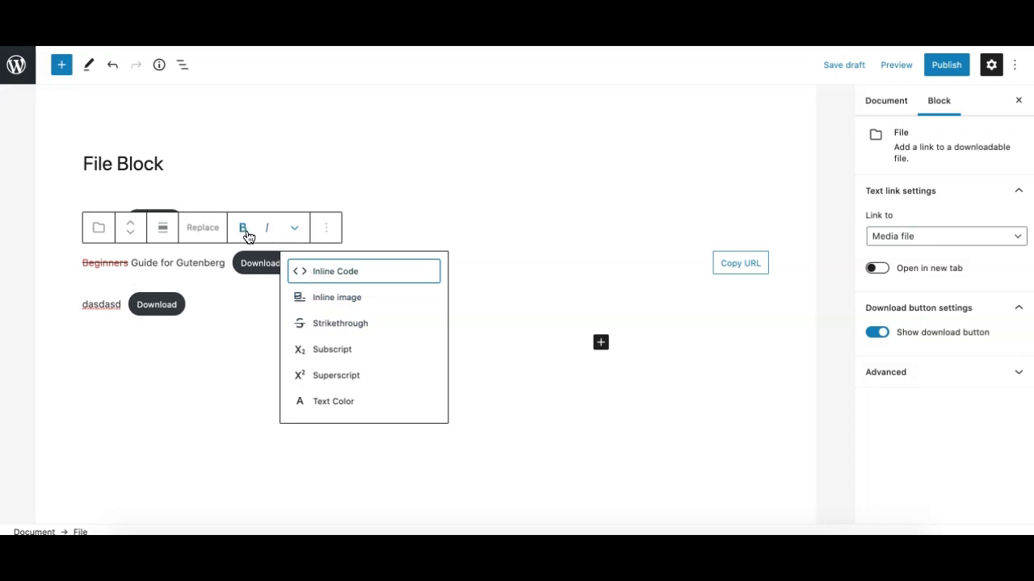
click(143, 263)
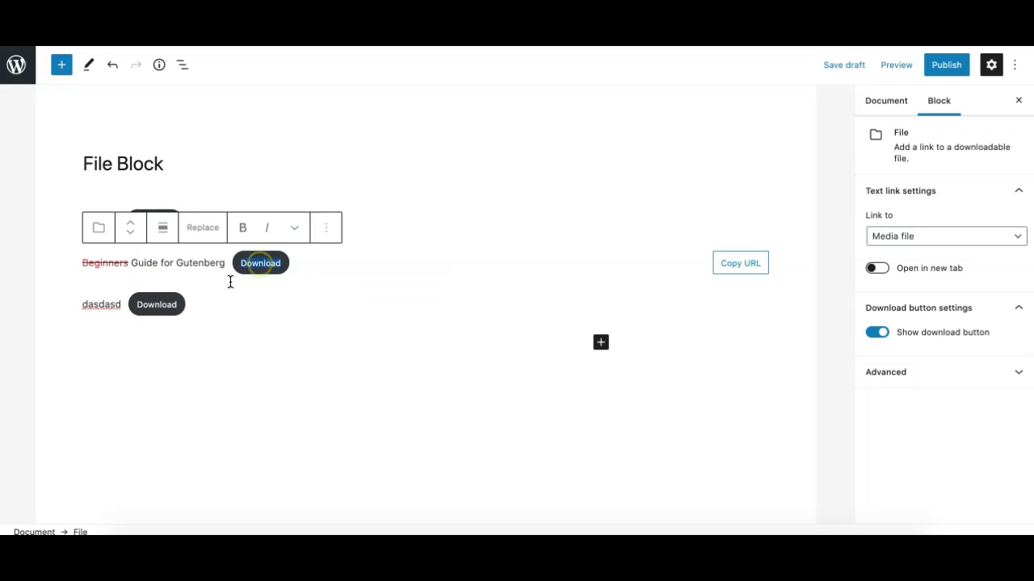
double_click(257, 267)
text(bdhjsabdjsbdk)
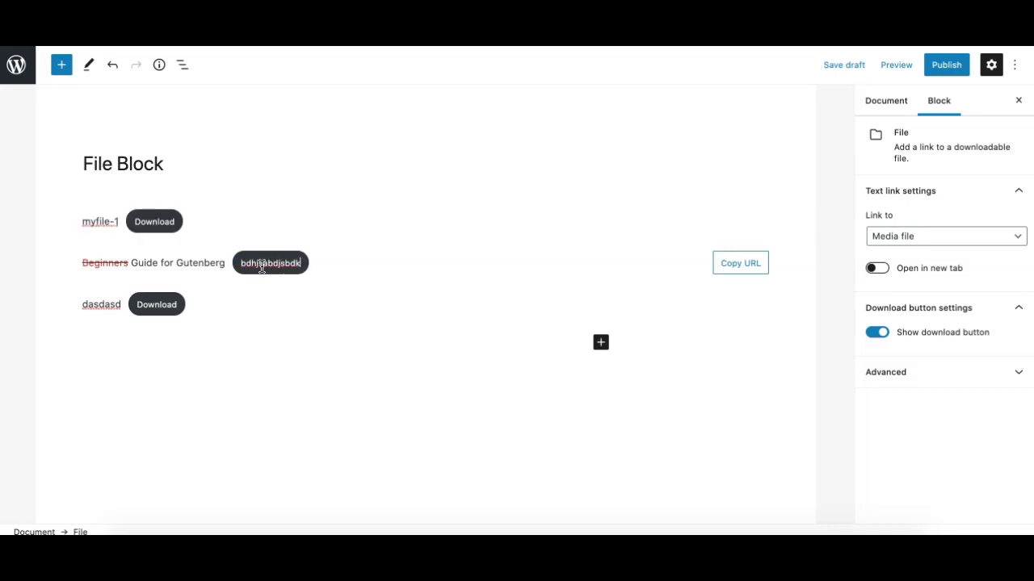
- Extend the Beginners Guide file's download button text to "bdhjsabdjsbdk ndk nlkd"
text( ndk nlkd)
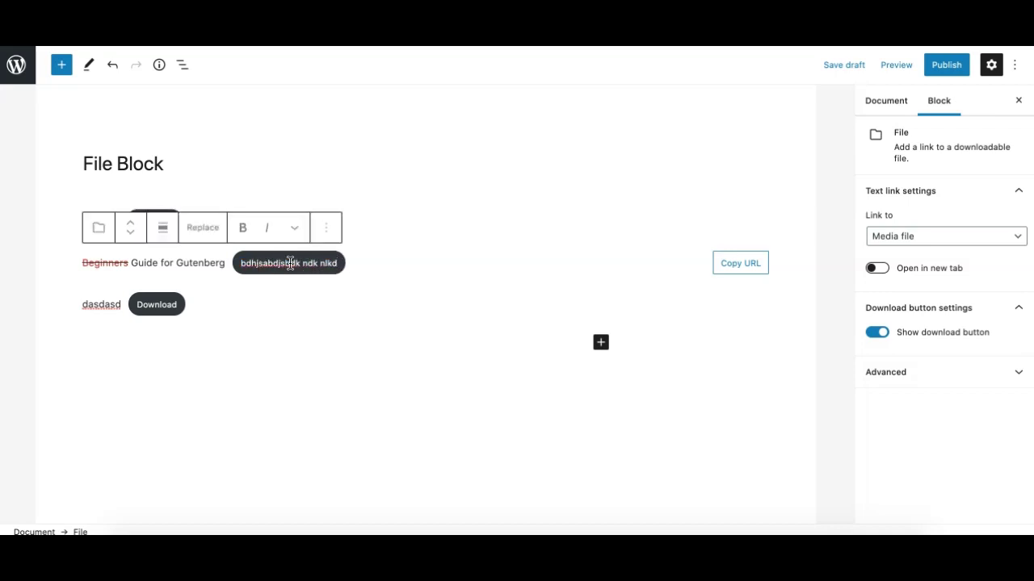
- Try bold and italic on the word "bdhjsabdjsbdk" in the download button text, and remove both formats
double_click(290, 264)
triple_click(290, 263)
double_click(257, 263)
click(241, 227)
click(268, 230)
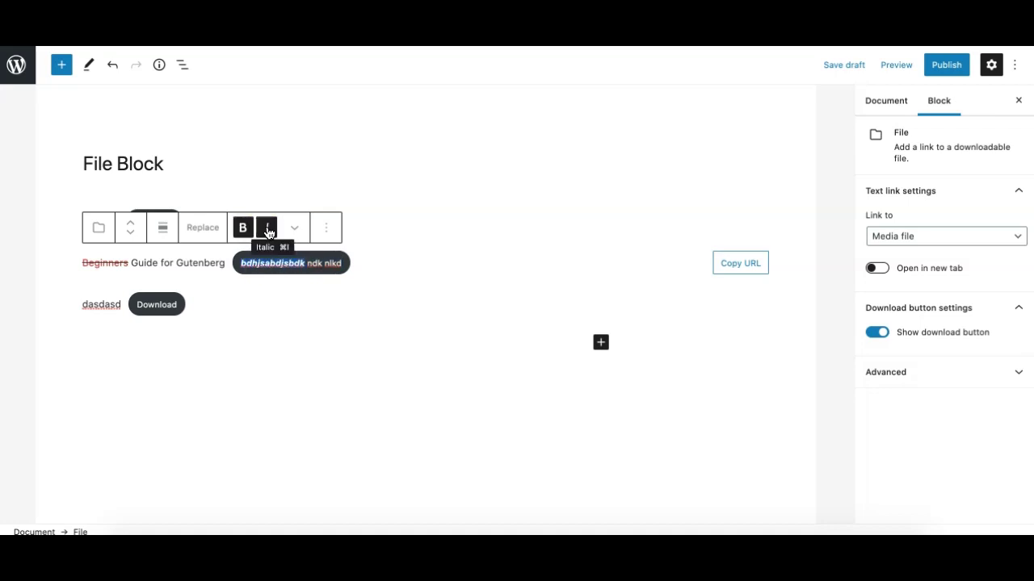
click(269, 232)
click(249, 227)
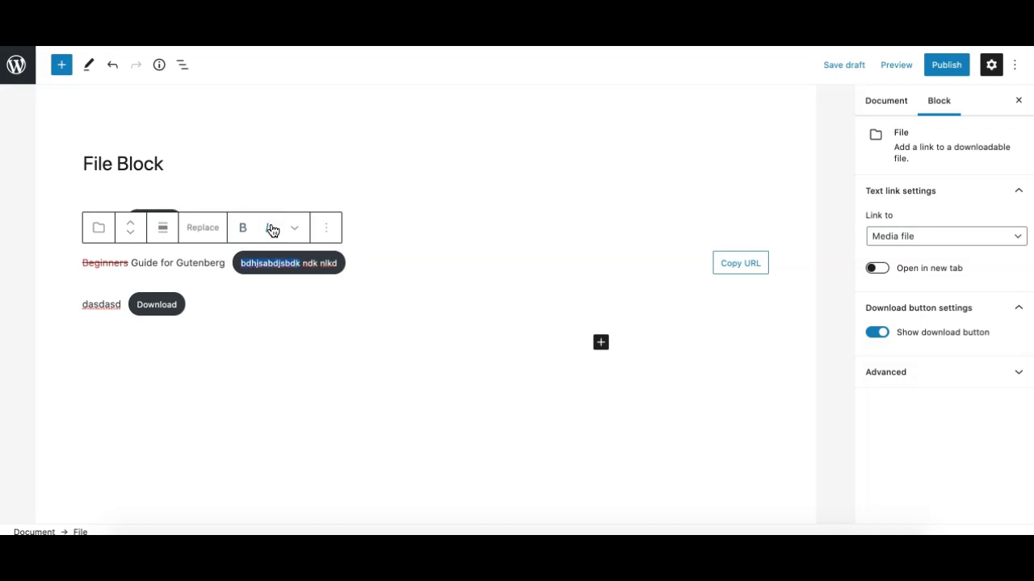
click(248, 229)
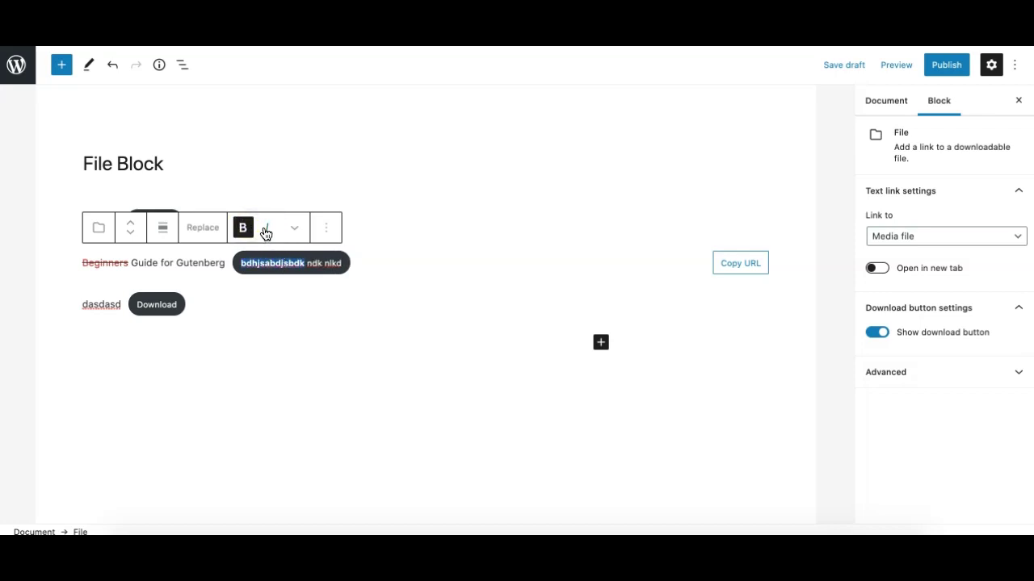
click(267, 231)
click(262, 228)
click(245, 227)
- Review the Beginners Guide File block's advanced settings for the HTML anchor and additional CSS classes
double_click(143, 265)
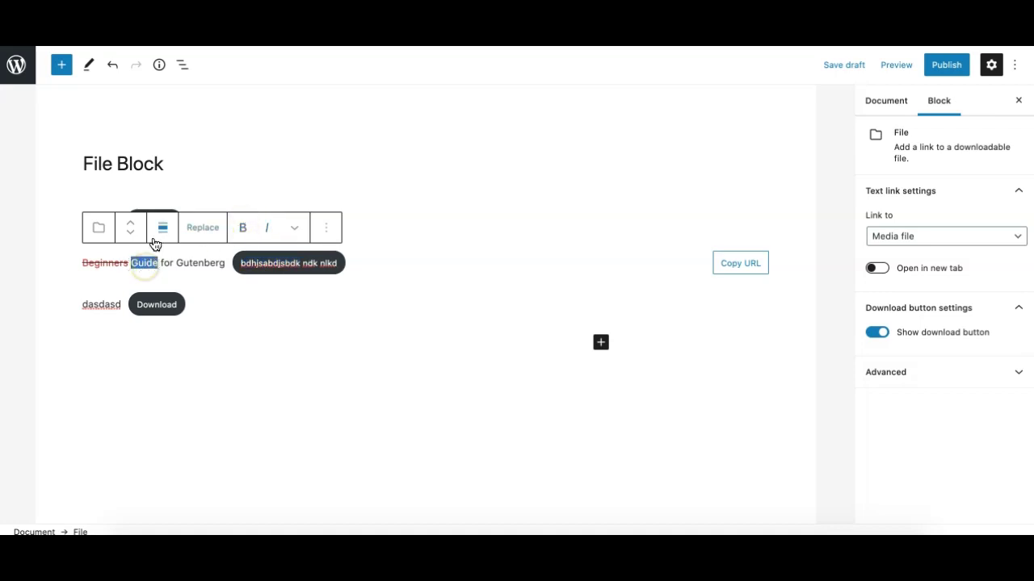
click(204, 260)
click(916, 194)
click(918, 224)
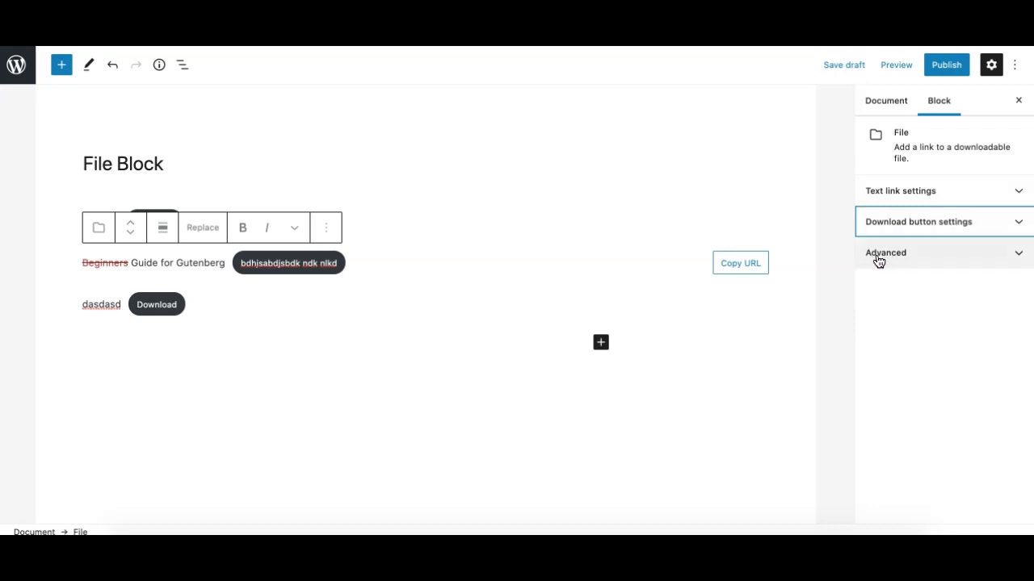
click(913, 258)
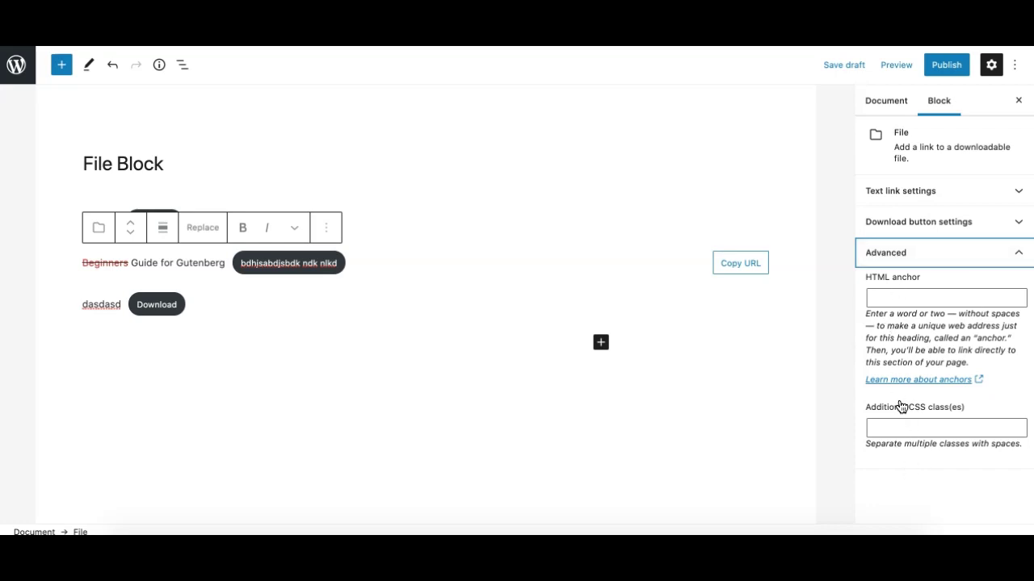
click(886, 425)
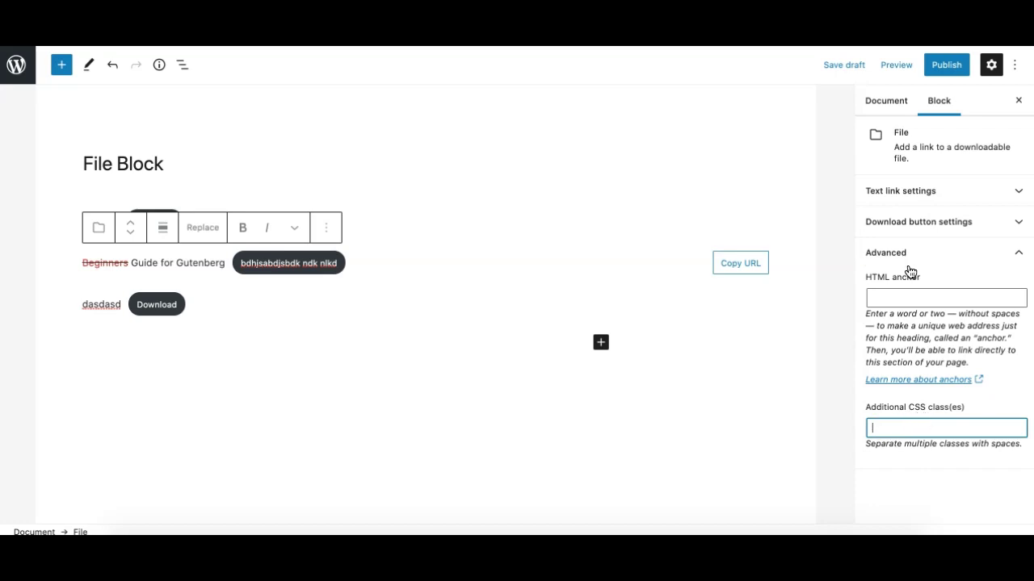
click(896, 294)
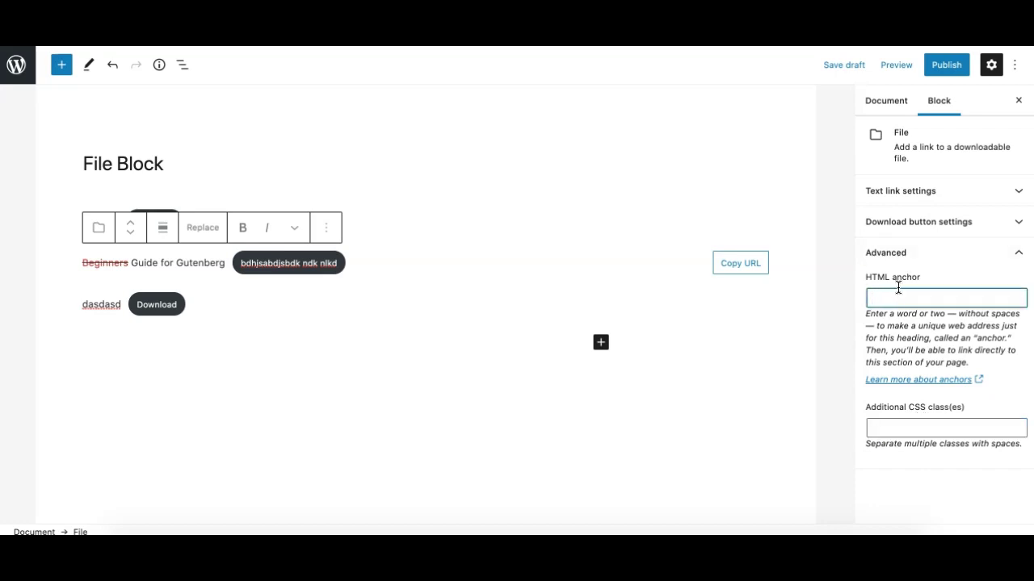
click(932, 254)
- Check which link destinations the Beginners Guide file's text link settings offer, keeping Media file
click(906, 193)
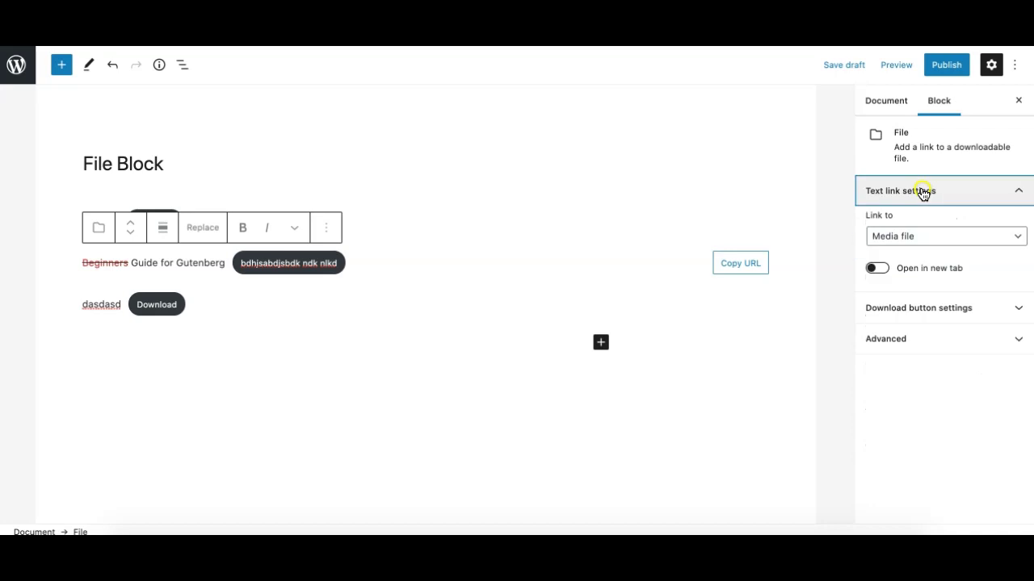
click(916, 242)
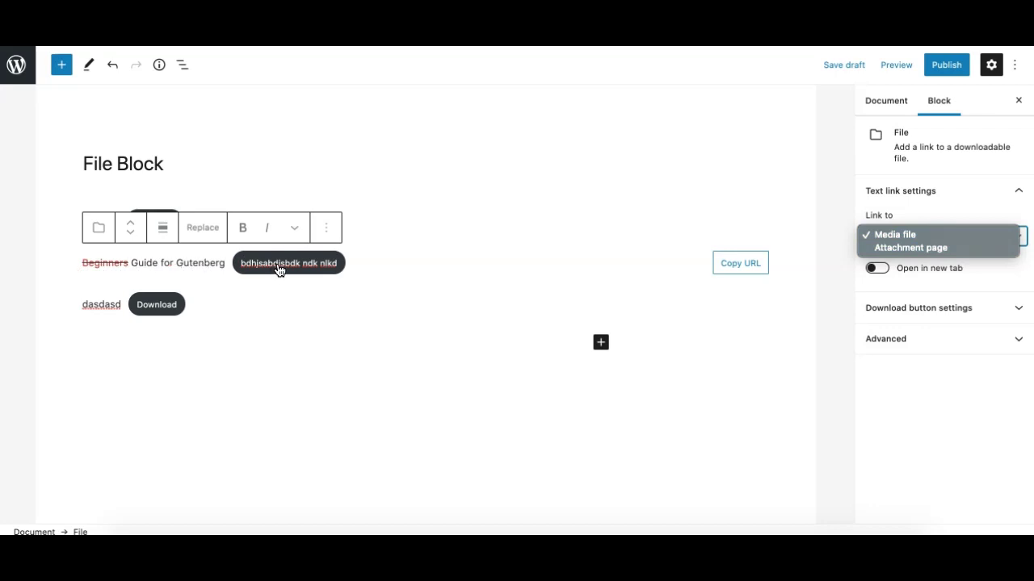
click(894, 216)
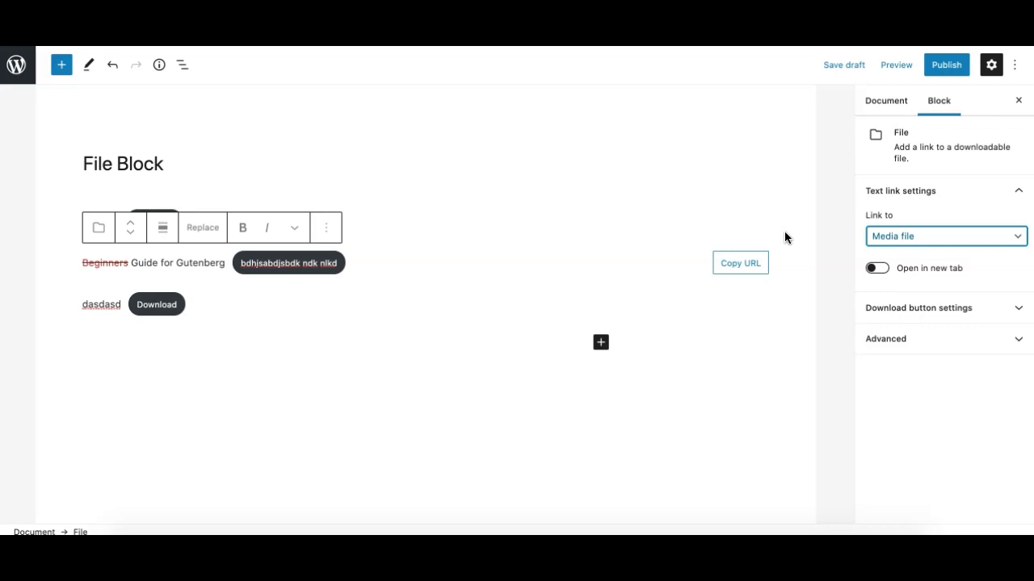
- Try the Open in new tab option for the Beginners Guide text link, and turn it off again
click(878, 270)
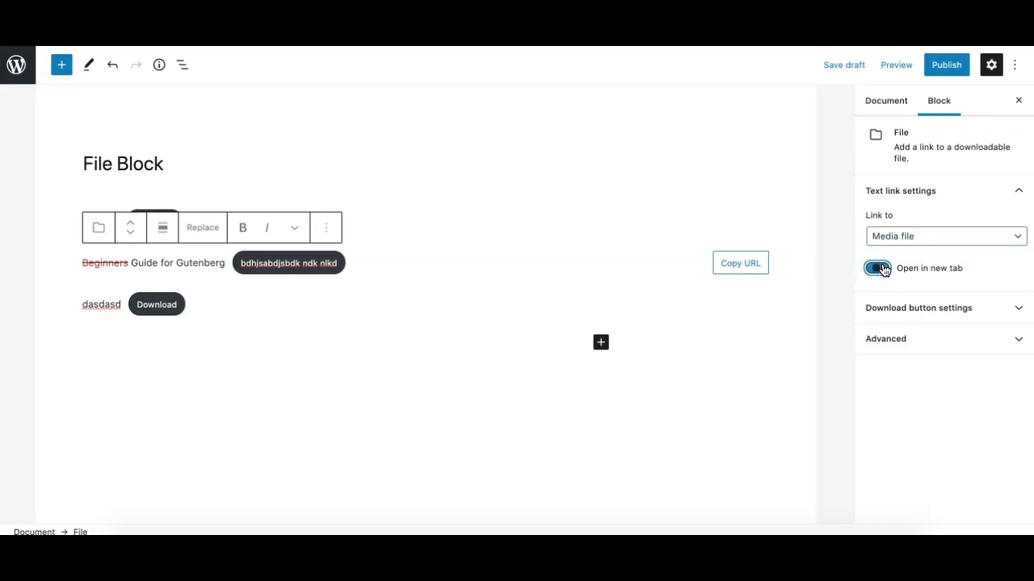
click(877, 268)
click(146, 265)
drag(94, 265, 218, 267)
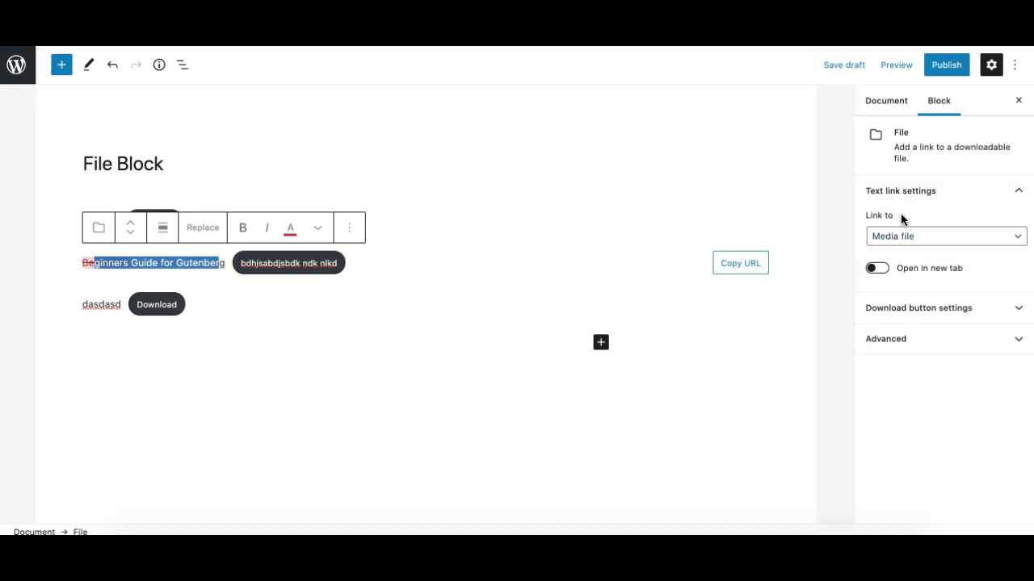
click(911, 194)
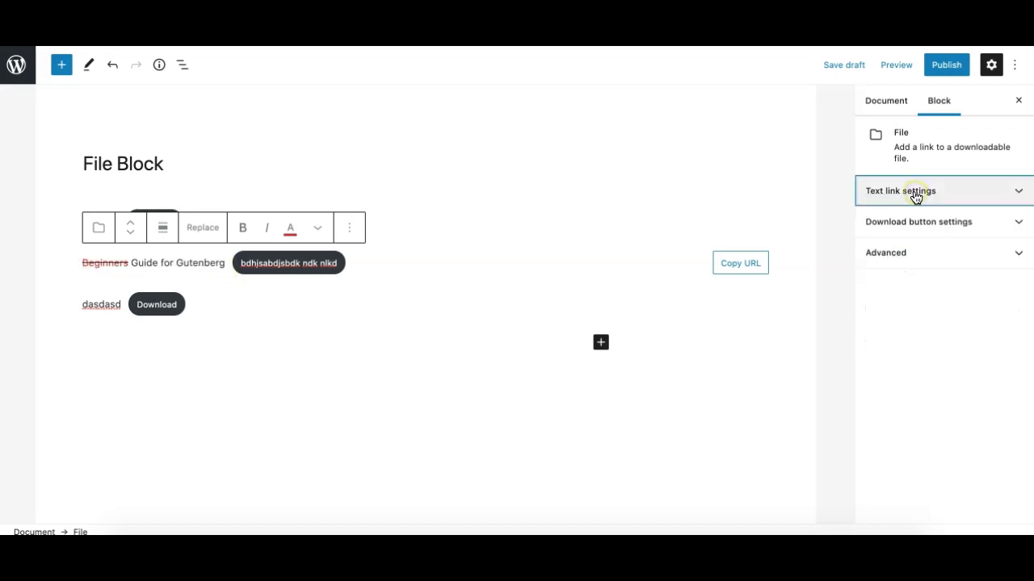
- Try hiding the Beginners Guide file's download button, and show it again
click(955, 228)
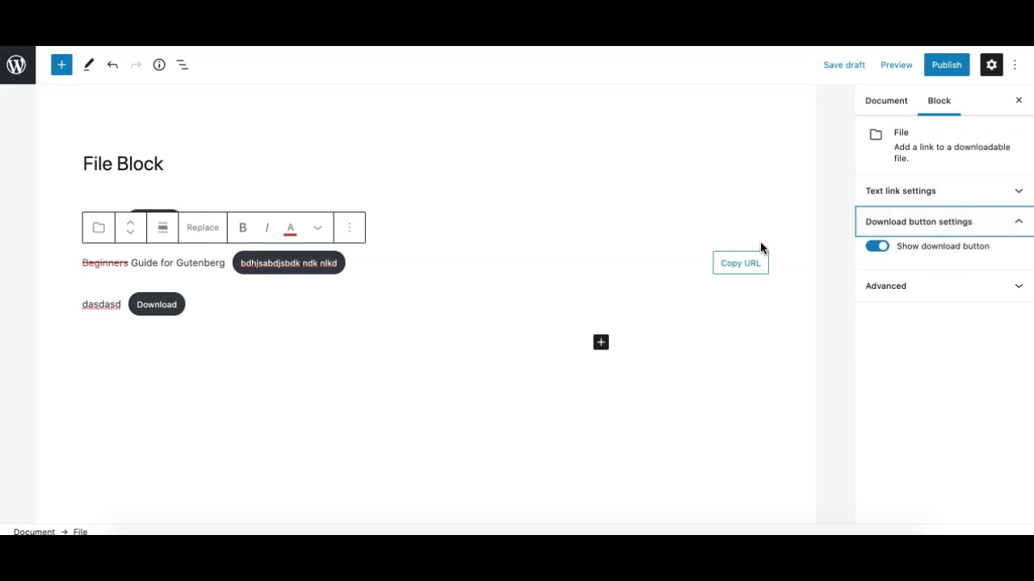
click(876, 251)
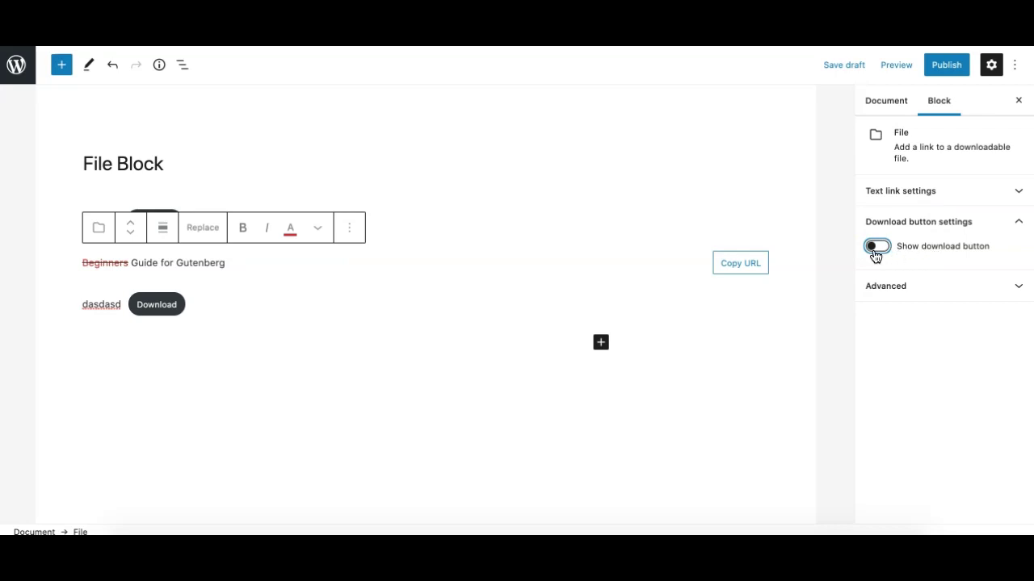
click(877, 248)
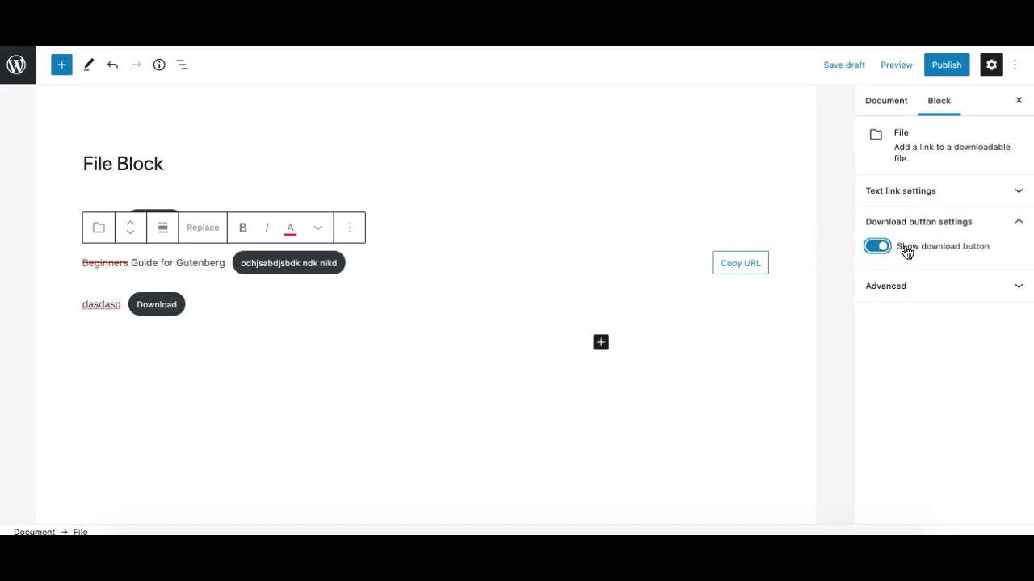
click(884, 252)
click(911, 196)
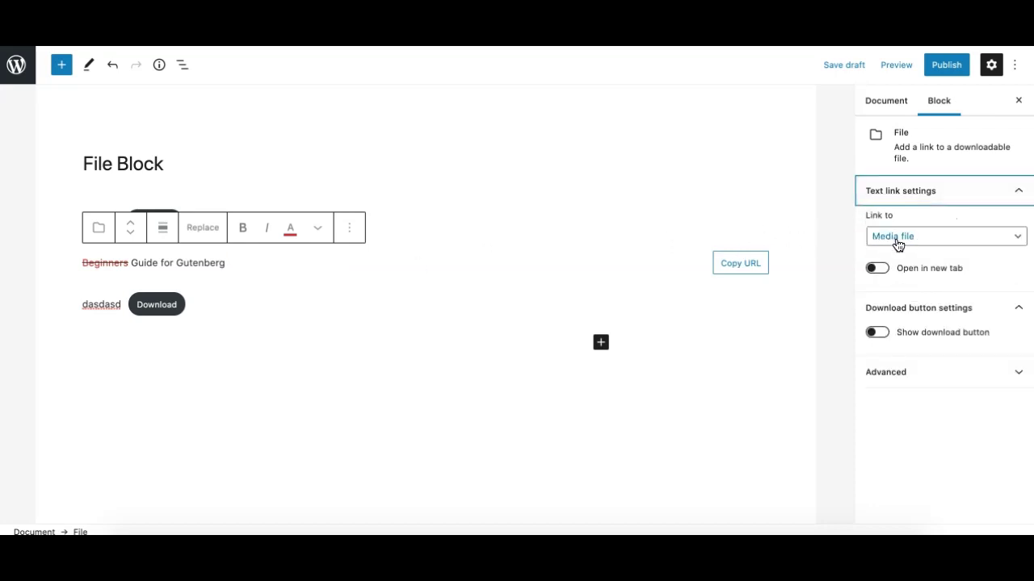
click(928, 196)
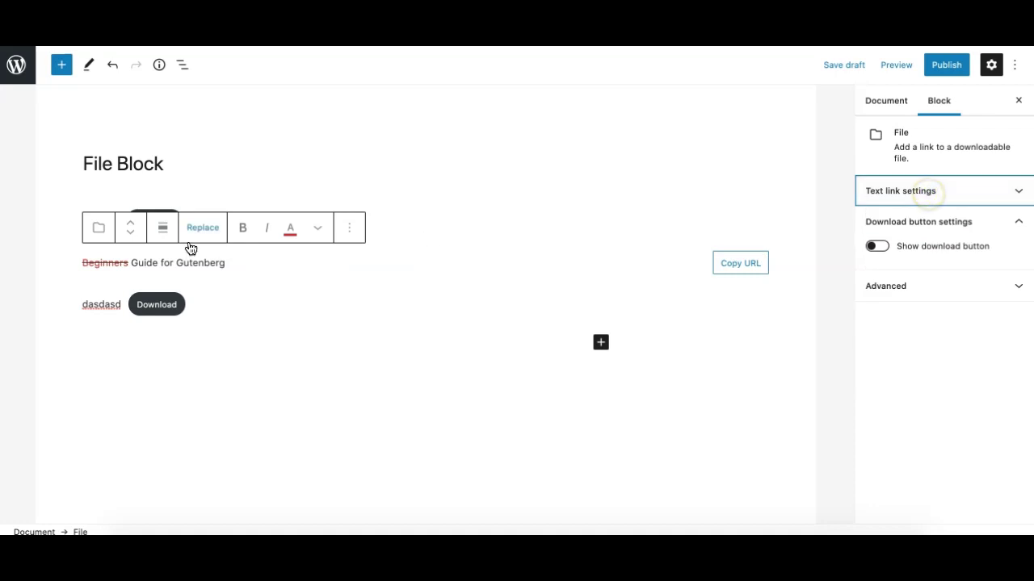
drag(224, 263, 139, 262)
click(887, 247)
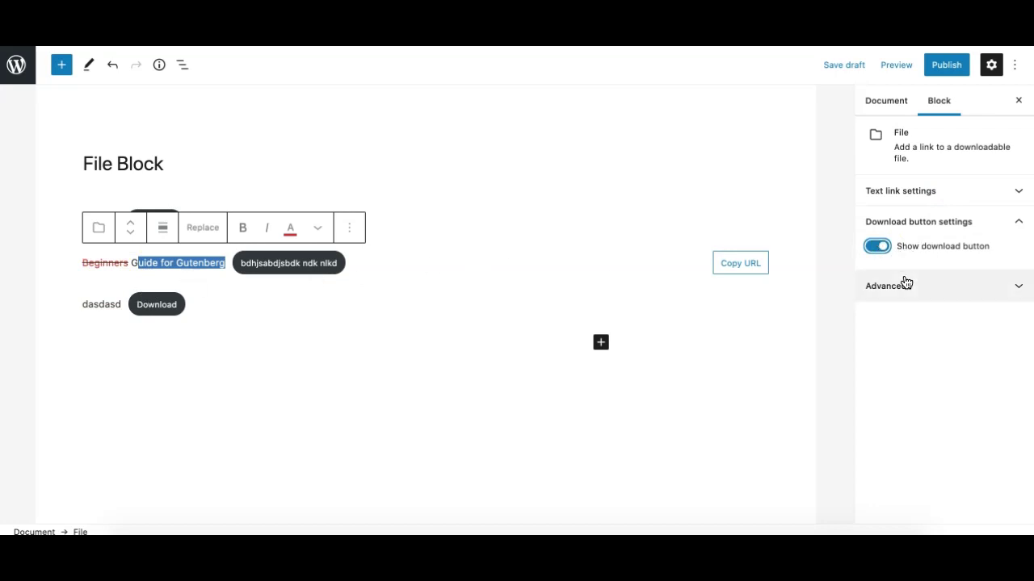
click(941, 222)
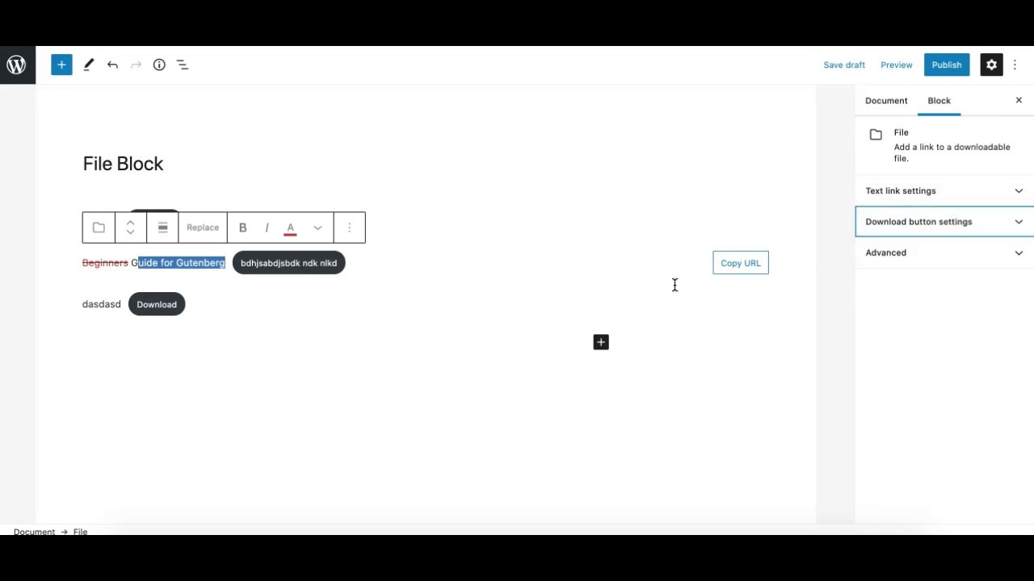
click(160, 263)
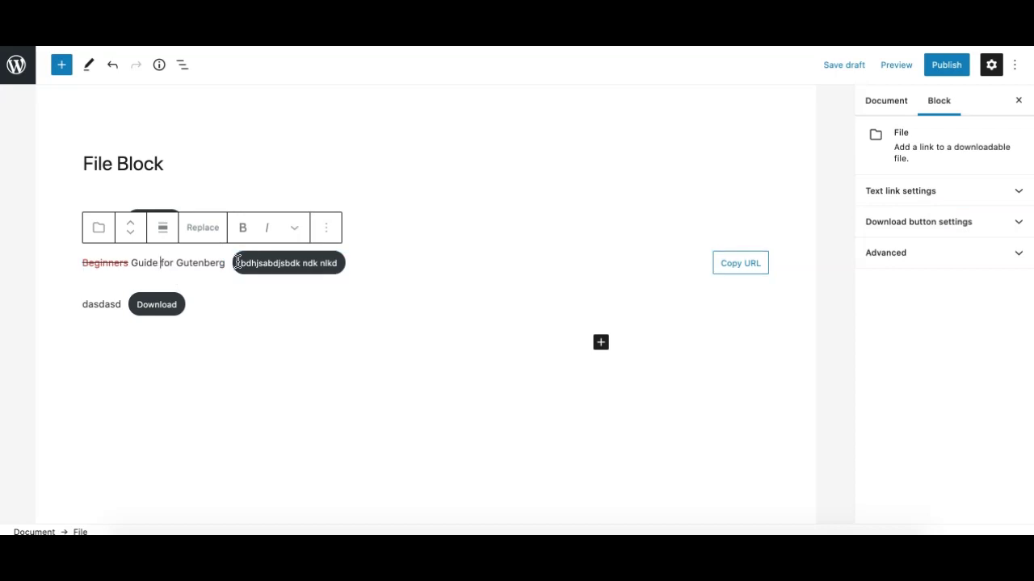